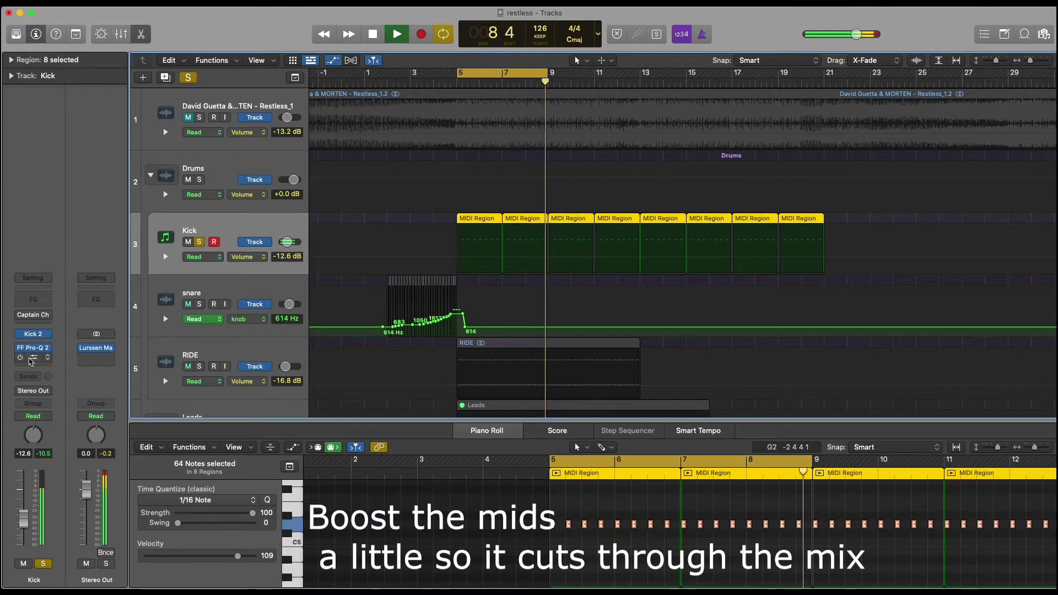
Bring in the OneKnob Phatter effect on the Kick channel after its EQ, and close the plug-in window
{"action": "left_click", "coordinate": [33, 359]}
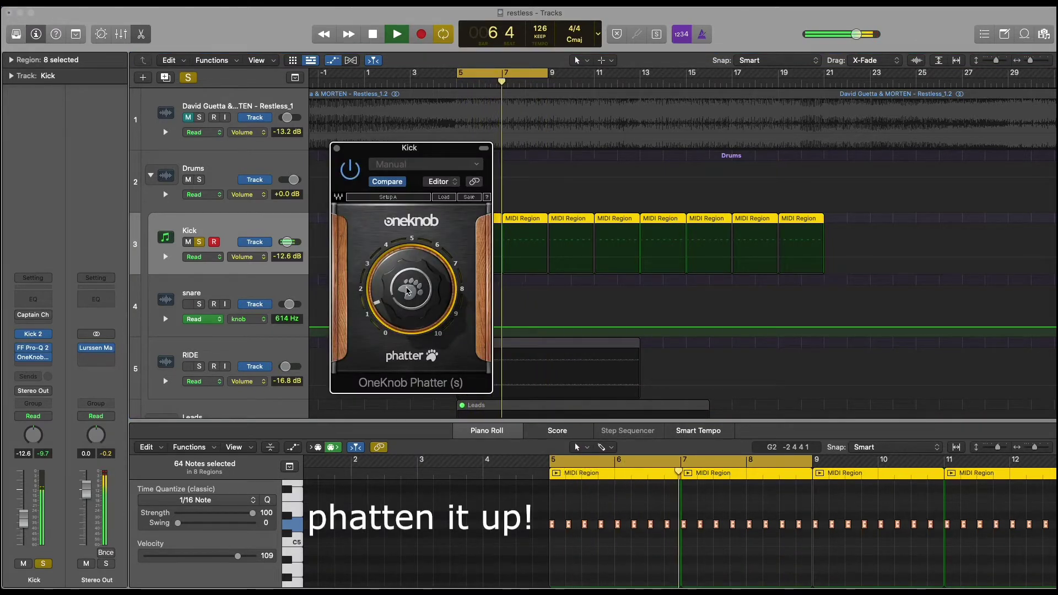
{"action": "left_click", "coordinate": [337, 147]}
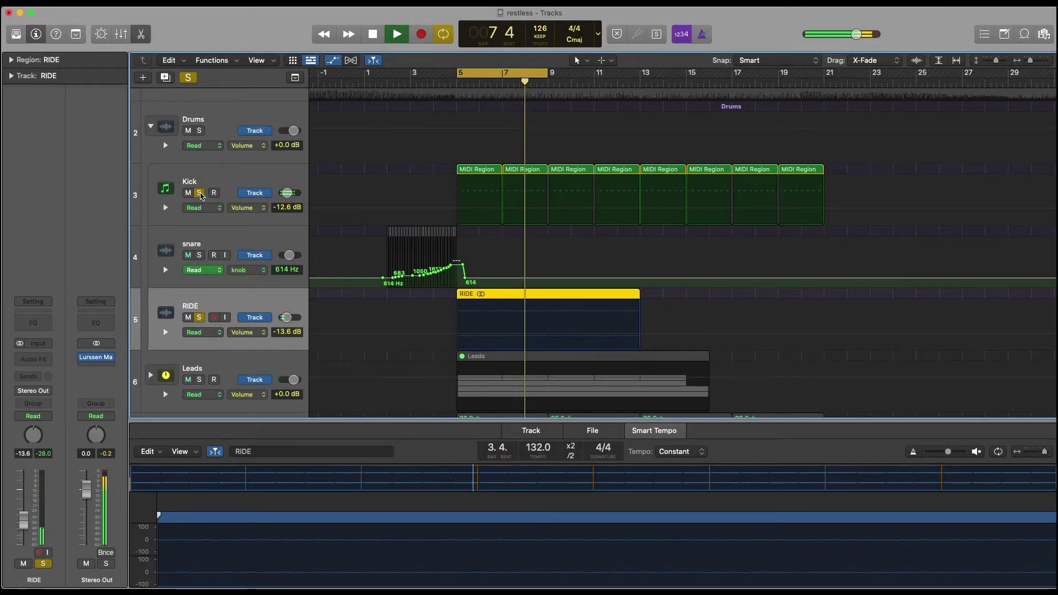
Take the Kick out of solo, select the snare track and clear the remaining solos
{"action": "left_click", "coordinate": [201, 196]}
{"action": "left_click", "coordinate": [232, 258]}
{"action": "left_click", "coordinate": [188, 77]}
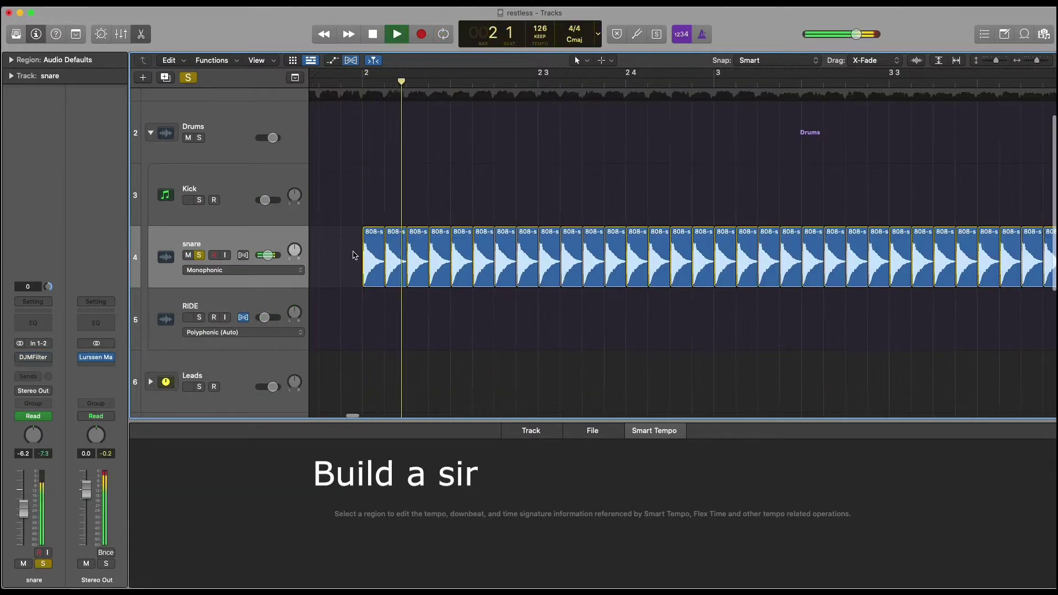
Play through the snare roll from bar 2 into the drop at bar 5, examining its regions, and stop playback
{"action": "key", "text": "super+Left"}
{"action": "key", "text": "super+Left"}
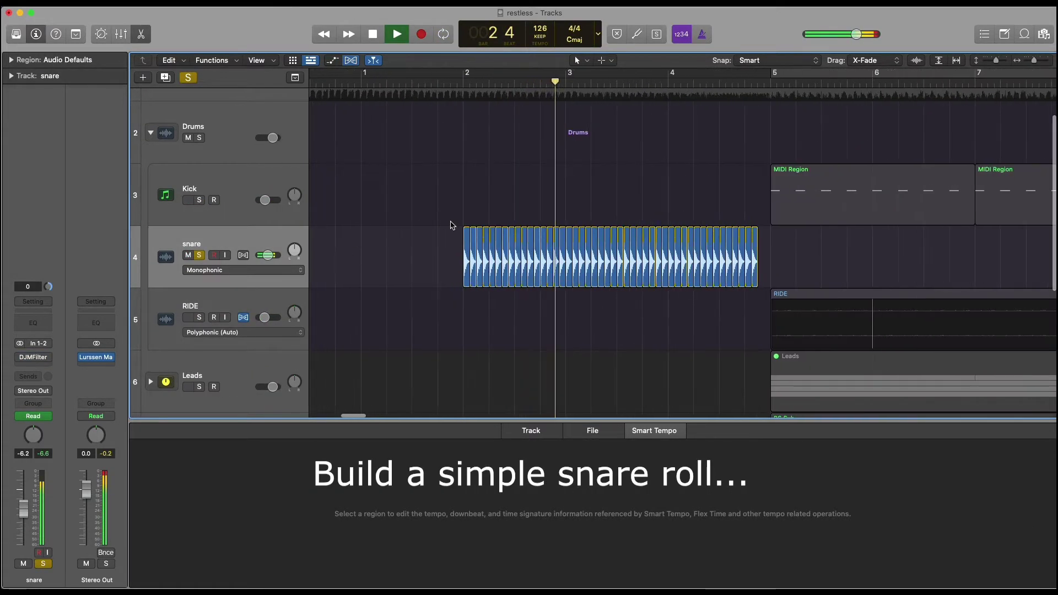
{"action": "key", "text": "super+Left"}
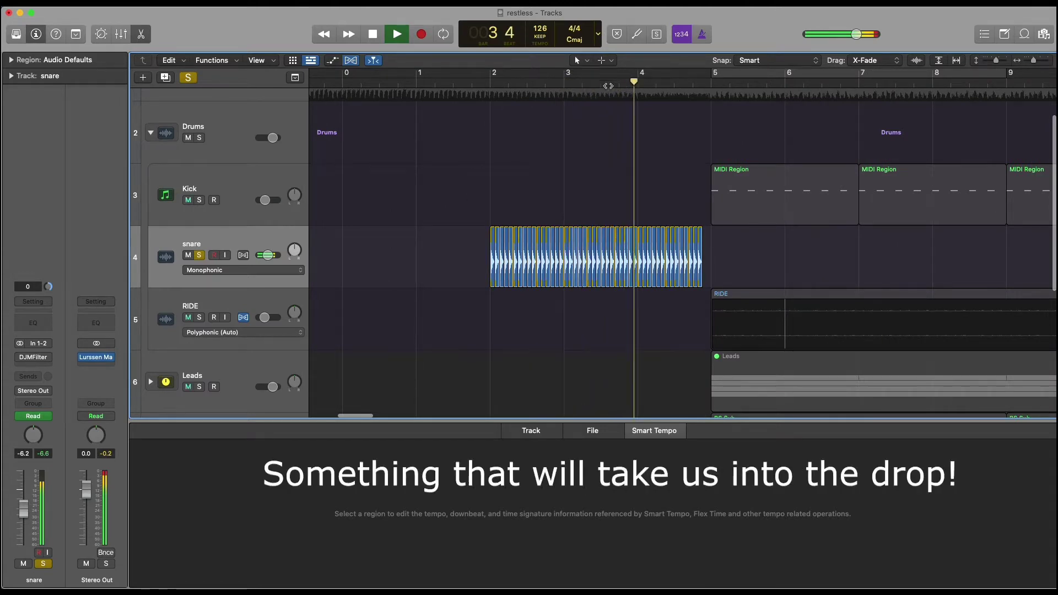
{"action": "key", "text": "super+Right"}
{"action": "key", "text": "super+Right"}
{"action": "key", "text": "super+Right"}
{"action": "key", "text": "super+Left"}
{"action": "key", "text": "super+Left"}
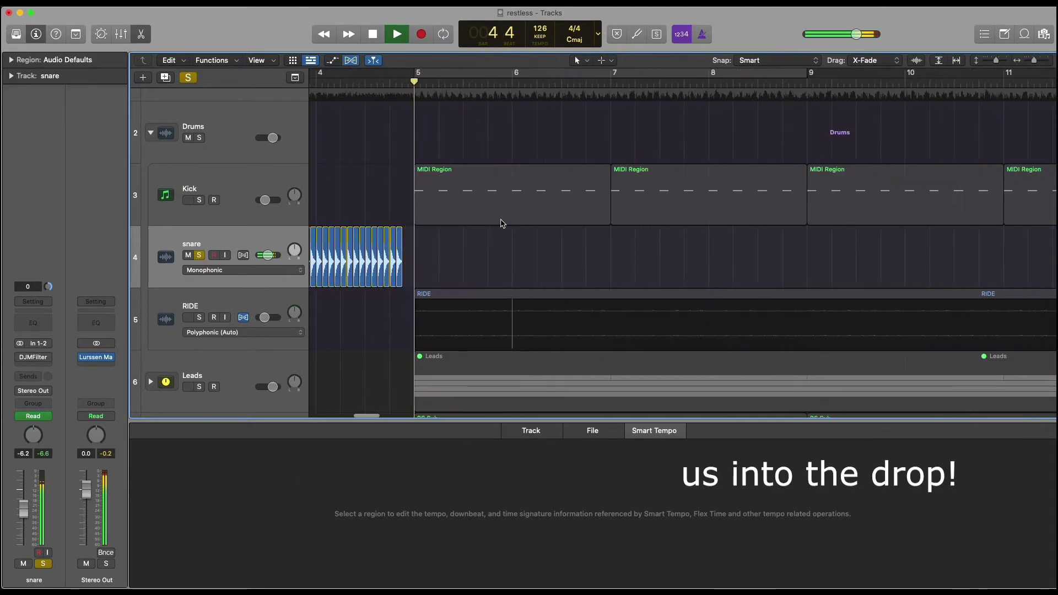
{"action": "key", "text": "space"}
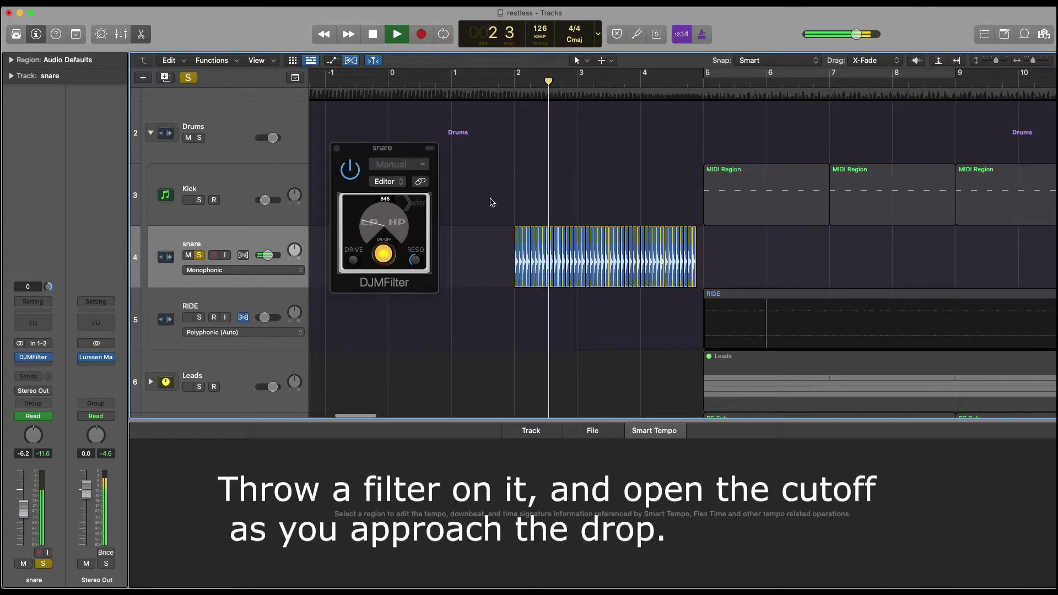
Examine the snare roll and its lead-in to the drop while it plays through the DJMFilter
{"action": "key", "text": "super+Left"}
{"action": "key", "text": "super+Left"}
{"action": "key", "text": "super+Right"}
{"action": "key", "text": "super+Right"}
{"action": "key", "text": "super+Right"}
{"action": "key", "text": "super+Left"}
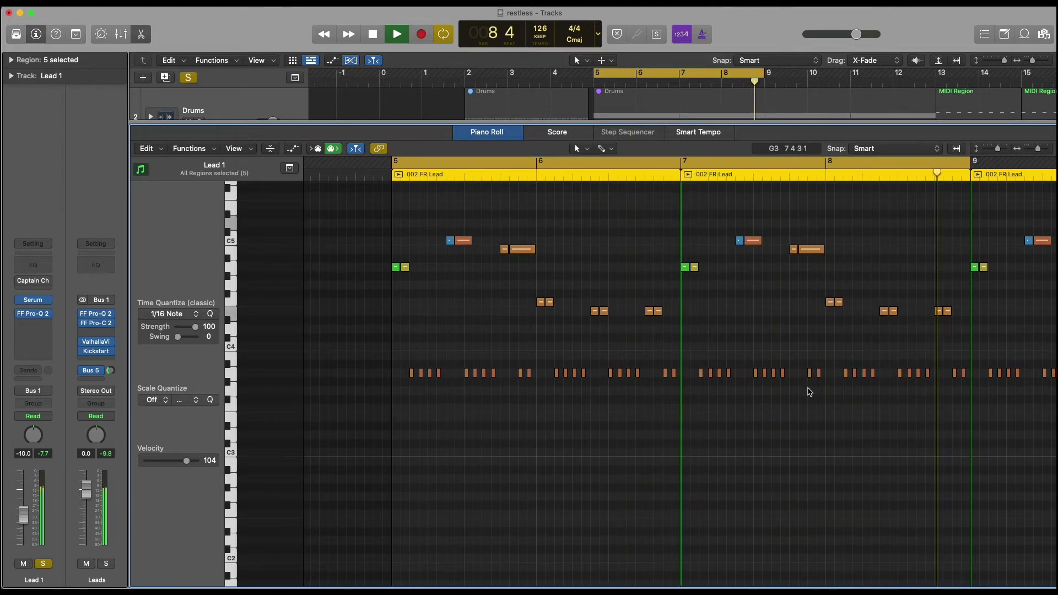
Stop playback and examine the Lead 1 melody notes in the piano roll
{"action": "key", "text": "space"}
{"action": "left_click_drag", "start_coordinate": [676, 391], "coordinate": [386, 363]}
{"action": "scroll", "coordinate": [415, 377], "scroll_direction": "up", "scroll_amount": 5}
{"action": "scroll", "coordinate": [415, 378], "scroll_direction": "down", "scroll_amount": 3}
{"action": "scroll", "coordinate": [415, 376], "scroll_direction": "up", "scroll_amount": 1}
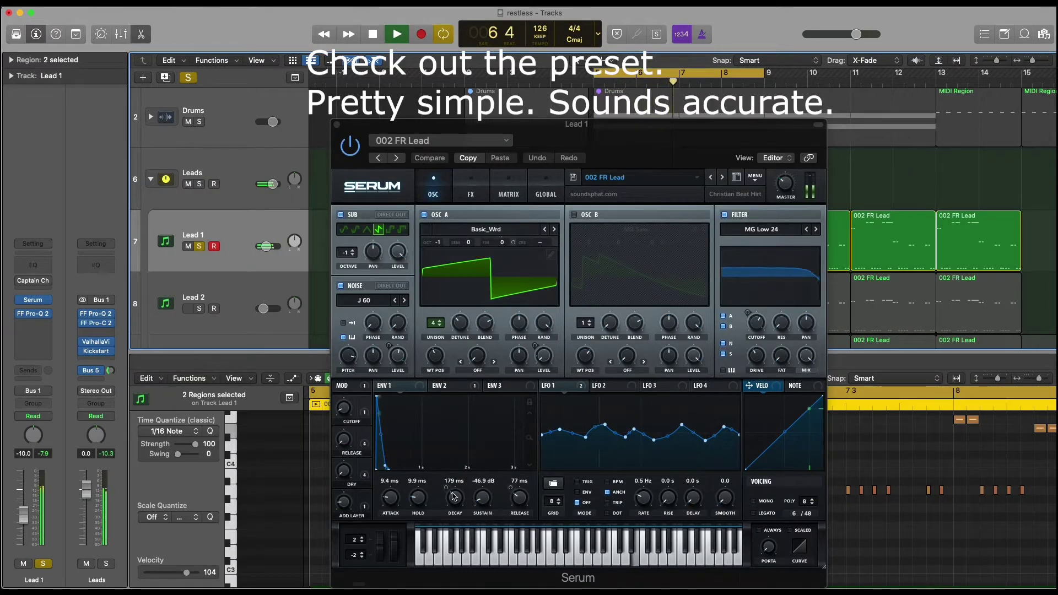
Adjust the envelope 1 decay in Lead 1's Serum and move its Pro-Q 2 low cut to about 218 Hz
{"action": "mouse_move", "coordinate": [456, 500]}
{"action": "left_mouse_down"}
{"action": "mouse_move", "coordinate": [463, 483]}
{"action": "mouse_move", "coordinate": [462, 507]}
{"action": "left_mouse_up"}
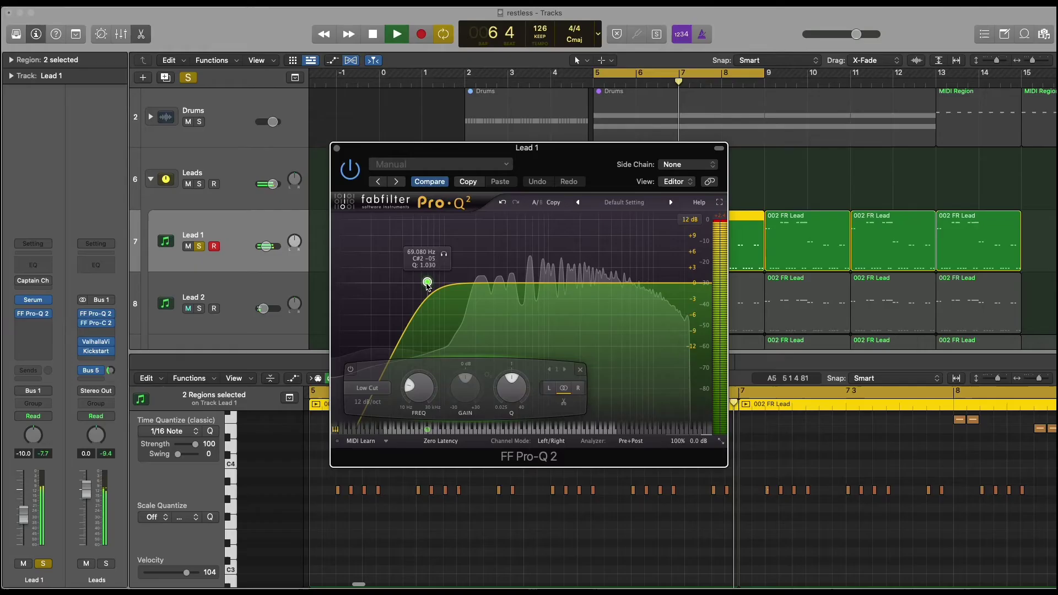
{"action": "left_click_drag", "start_coordinate": [427, 283], "coordinate": [480, 278]}
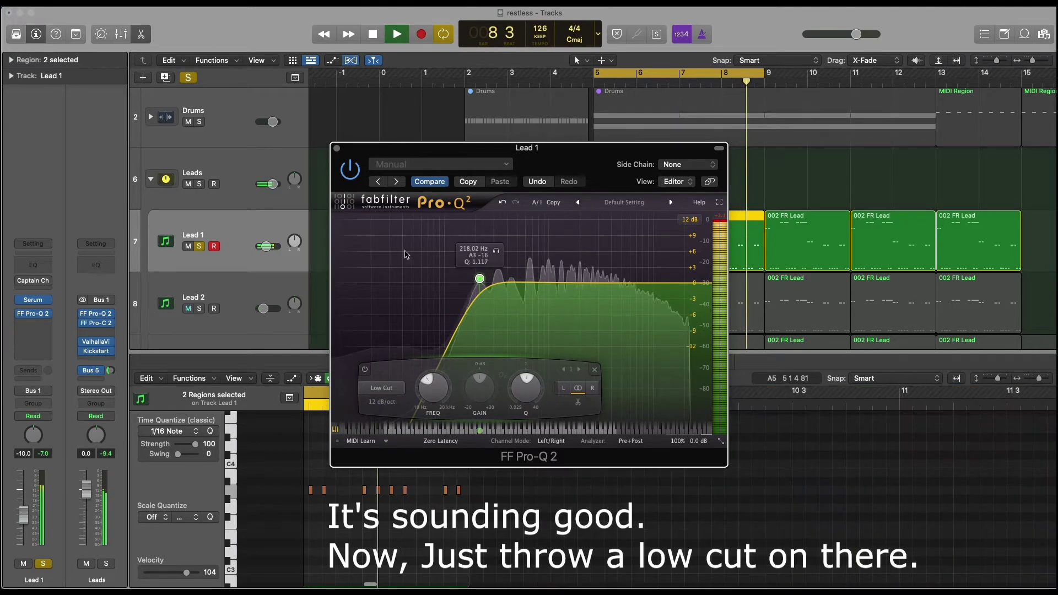
{"action": "left_click", "coordinate": [336, 148]}
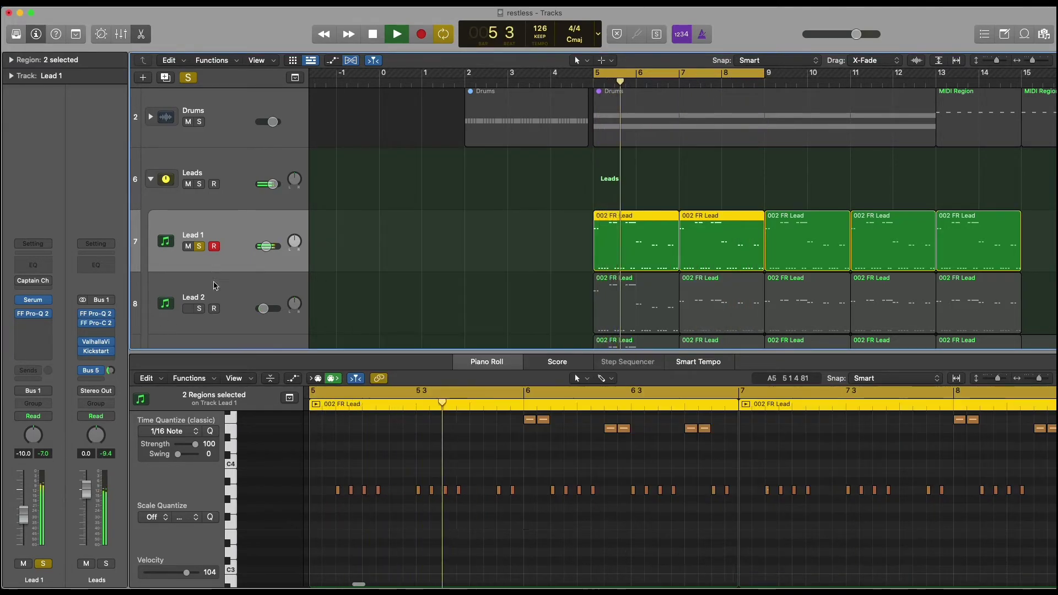
Solo Lead 2 exclusively, listen to it on its own and stop playback
{"action": "left_click", "coordinate": [201, 308]}
{"action": "left_click", "coordinate": [199, 308], "text": "alt"}
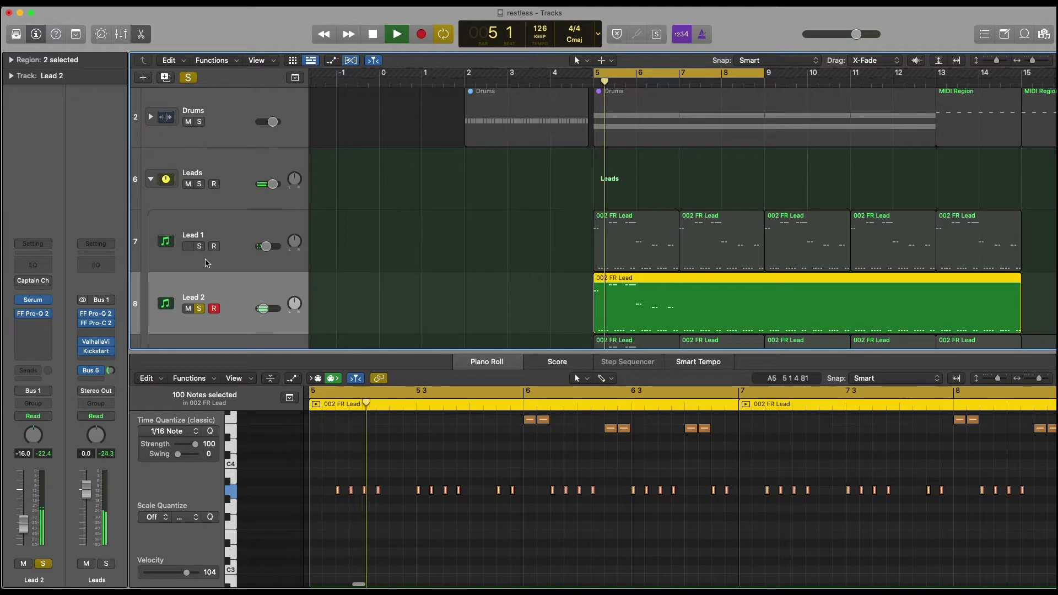
{"action": "key", "text": "space"}
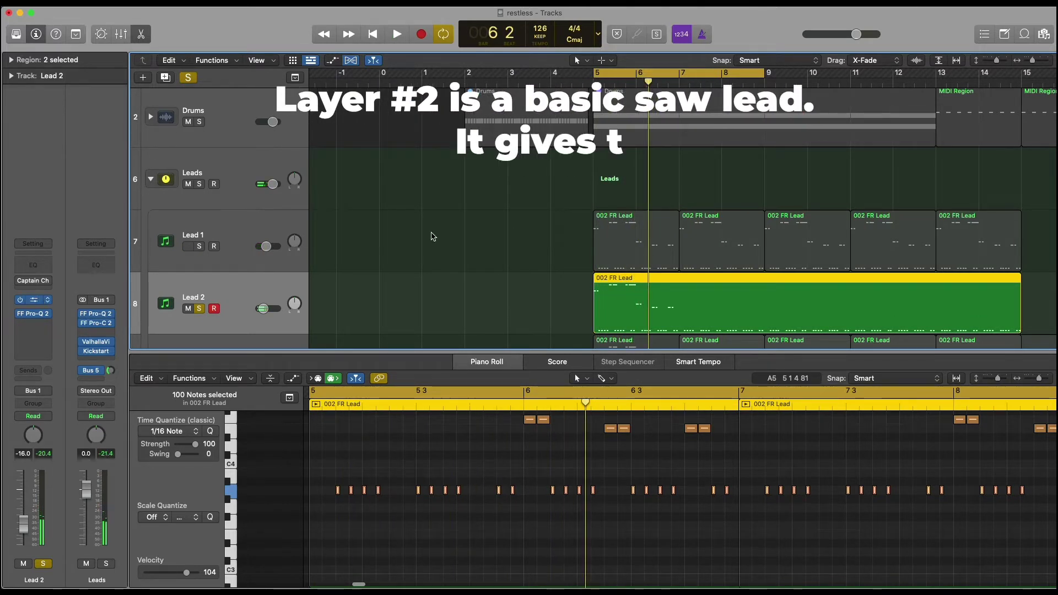
Review Lead 2's Serum saw patch with its effects during playback, check its low-cut EQ and close the EQ window
{"action": "key", "text": "v"}
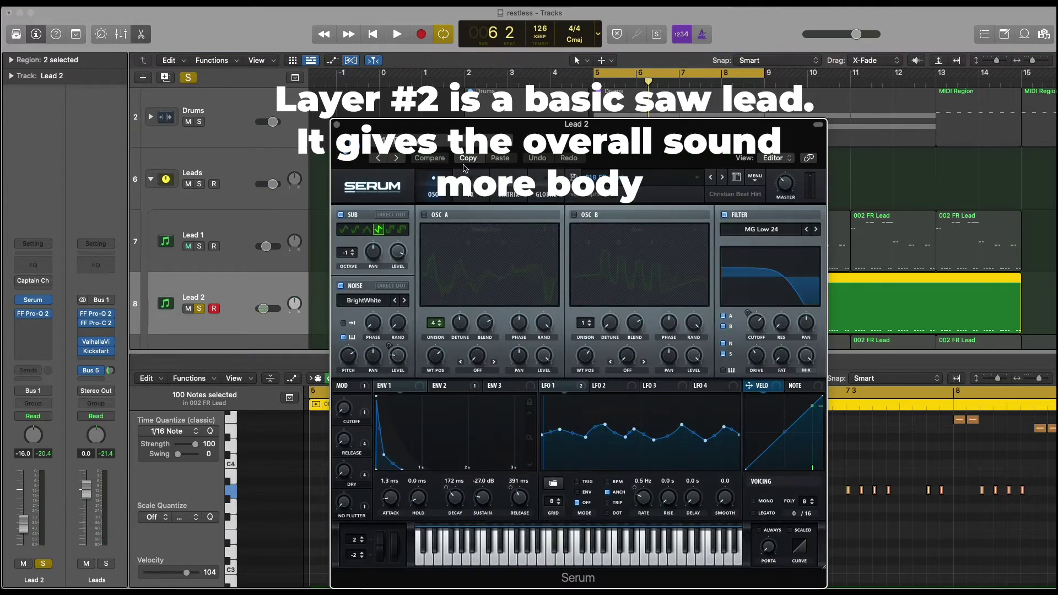
{"action": "key", "text": "space"}
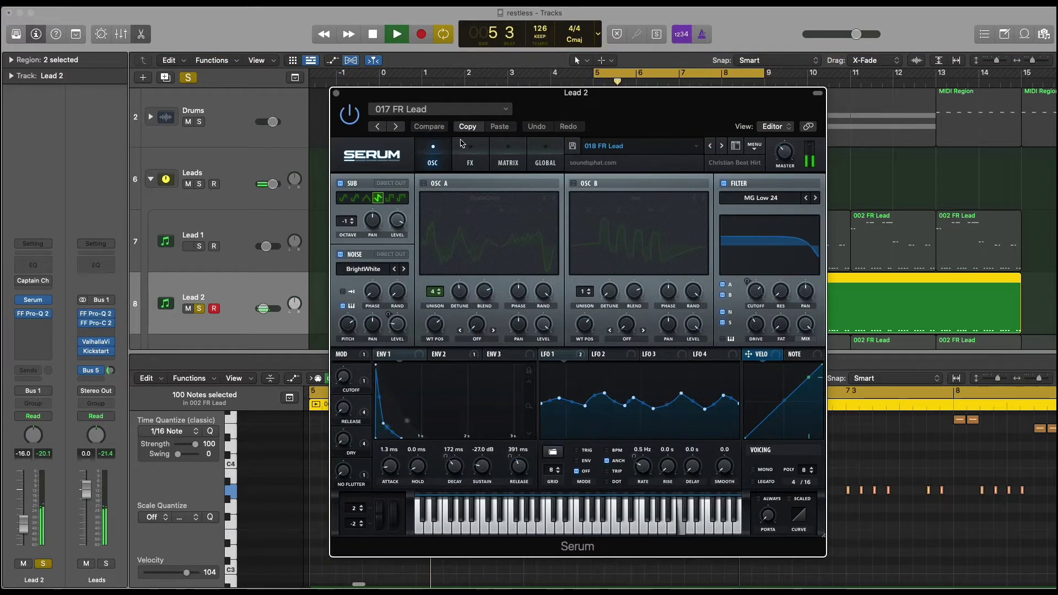
{"action": "left_click", "coordinate": [469, 154]}
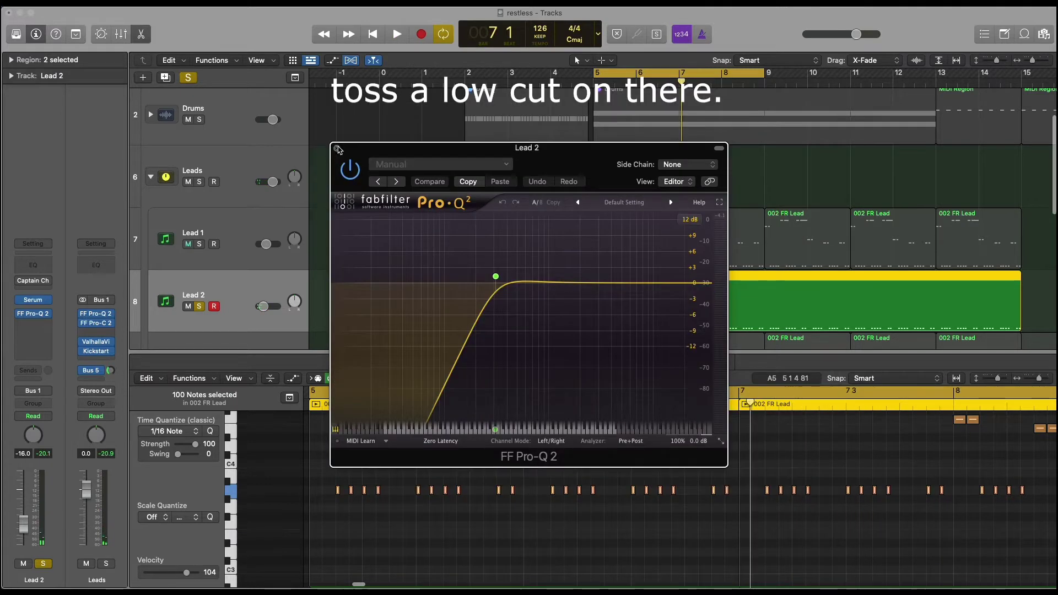
{"action": "key", "text": "super+w"}
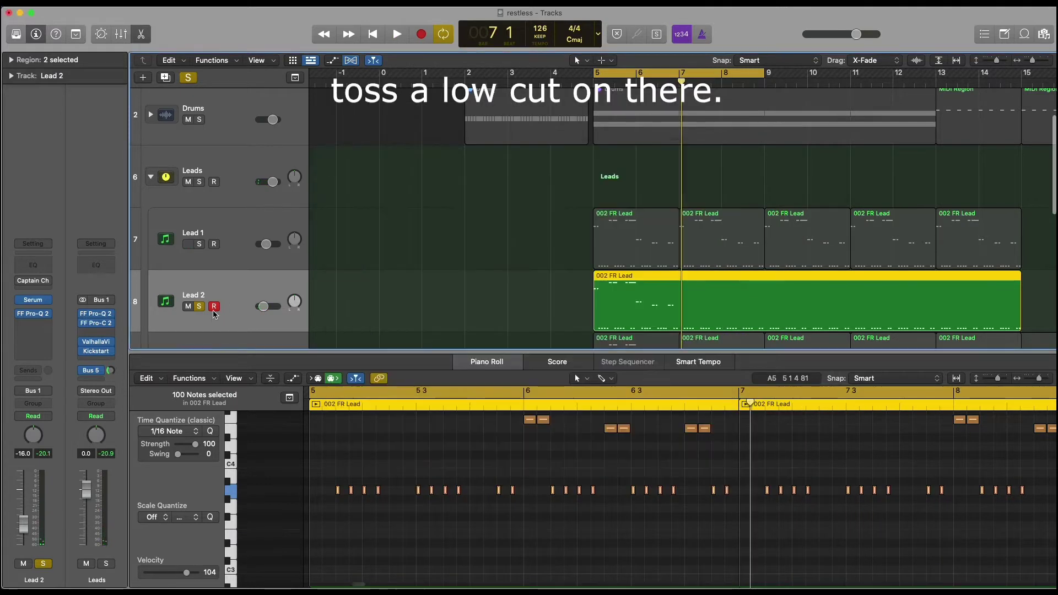
Solo Lead 3 in place of Lead 2, check its low-cut EQ and close the EQ window
{"action": "left_click", "coordinate": [199, 308]}
{"action": "scroll", "coordinate": [200, 309], "scroll_direction": "down", "scroll_amount": 2}
{"action": "left_click", "coordinate": [203, 298]}
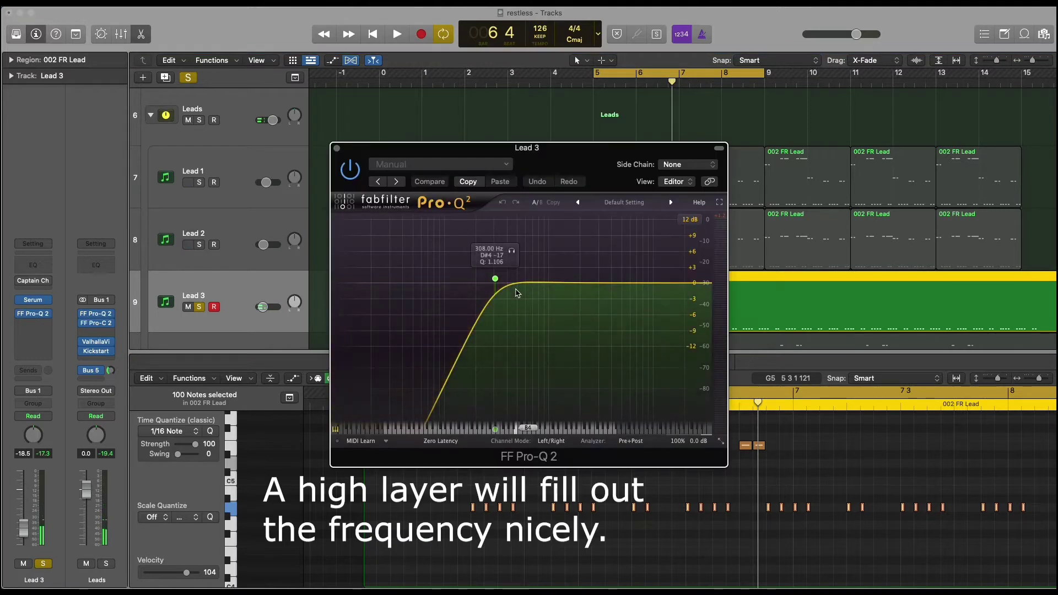
{"action": "left_click", "coordinate": [336, 147]}
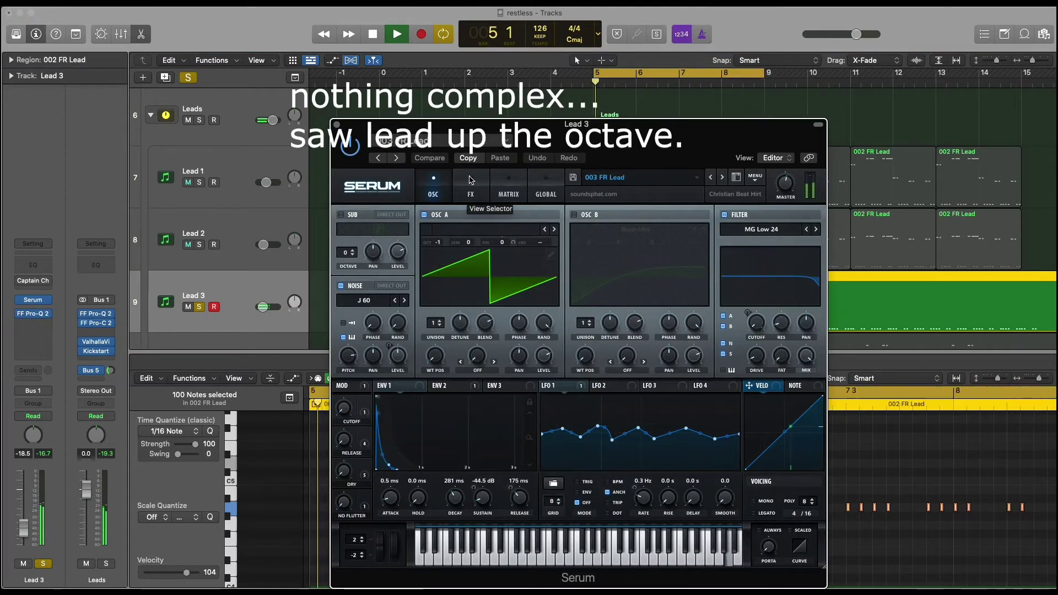
Compare Lead 3's Serum sound with the Hyper/Dimension effect off and on, leave it on and return to the oscillators
{"action": "left_click", "coordinate": [470, 190]}
{"action": "left_click", "coordinate": [345, 217]}
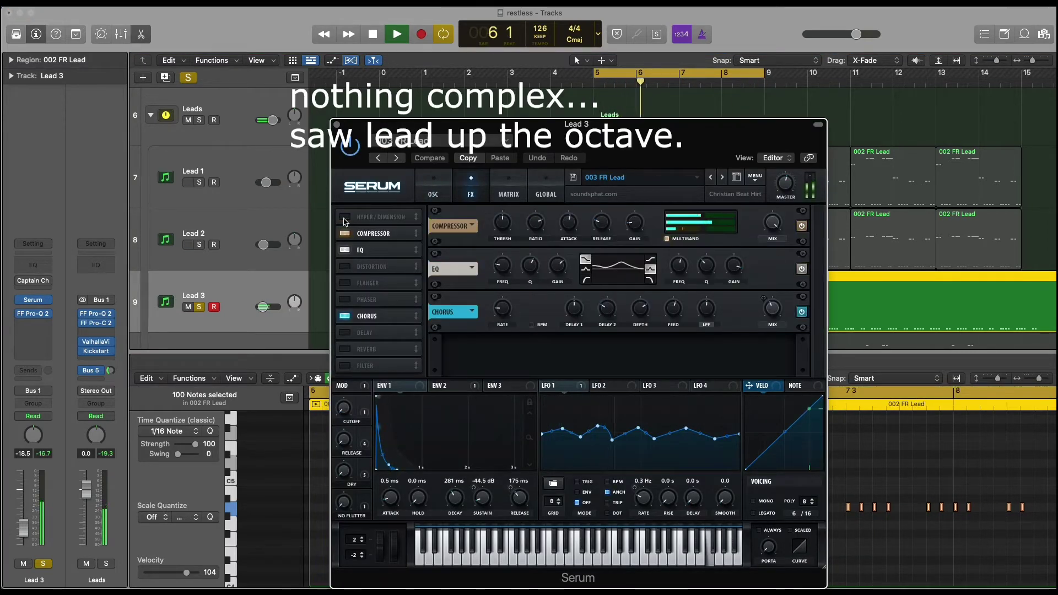
{"action": "left_click", "coordinate": [345, 217]}
{"action": "left_click", "coordinate": [345, 217]}
{"action": "left_click", "coordinate": [345, 218]}
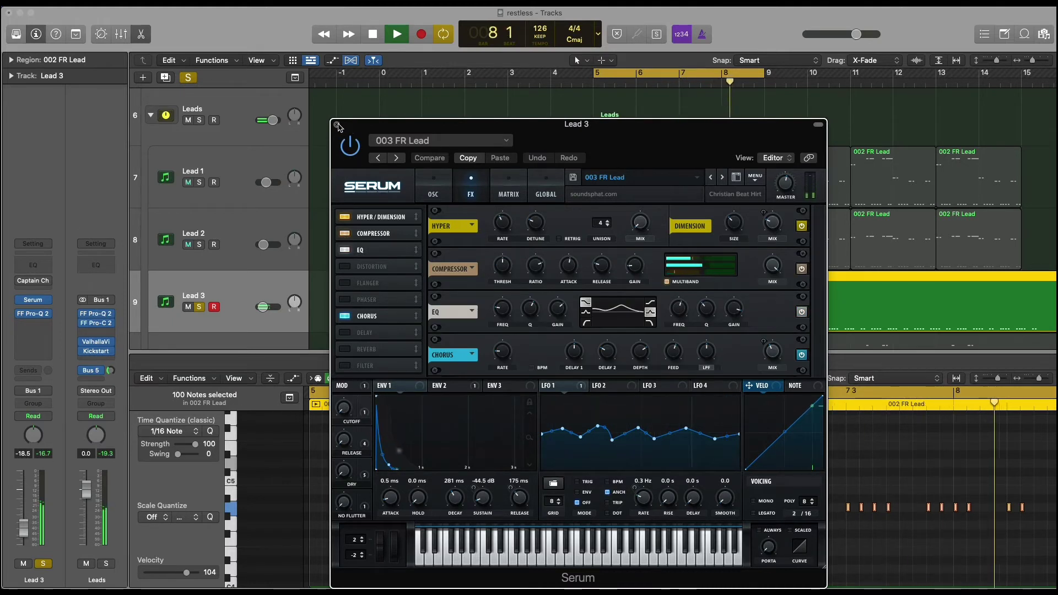
{"action": "left_click", "coordinate": [444, 176]}
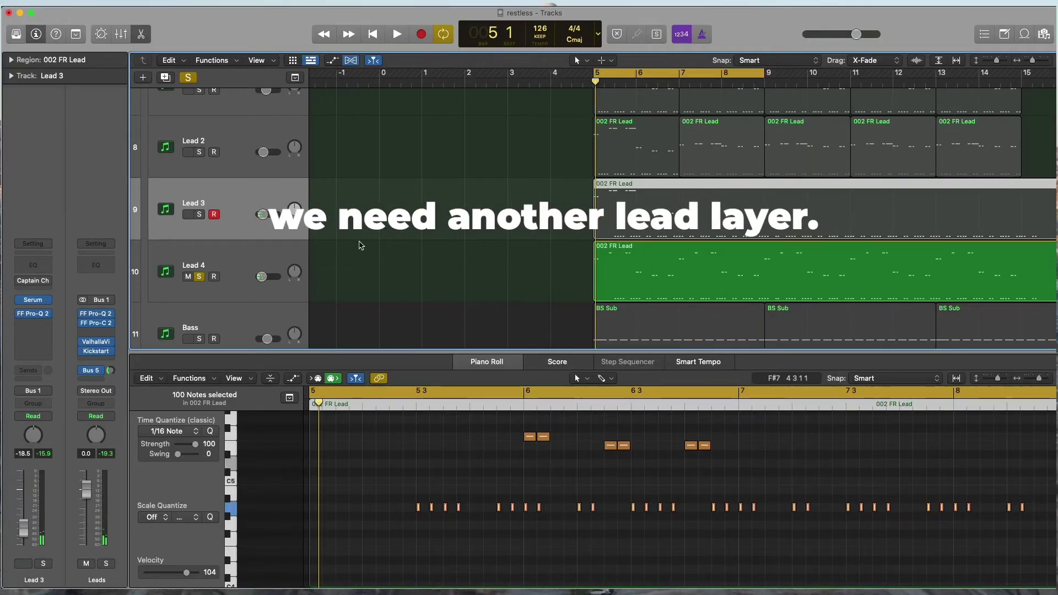
Play the soloed Lead 4, open the effects in Lead 3's Serum and toggle Hyper/Dimension
{"action": "key", "text": "space"}
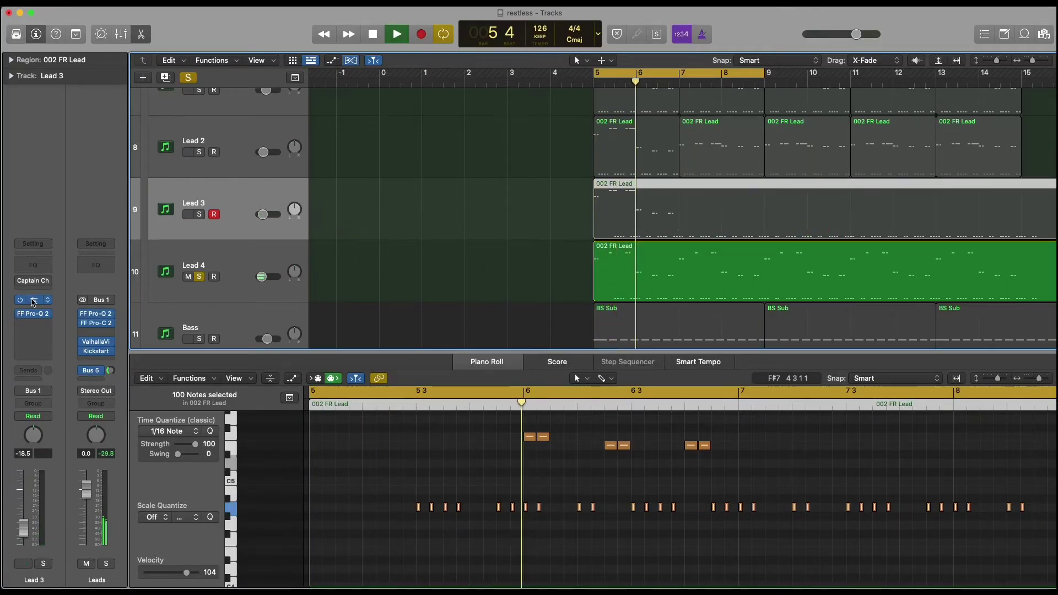
{"action": "left_click", "coordinate": [33, 301]}
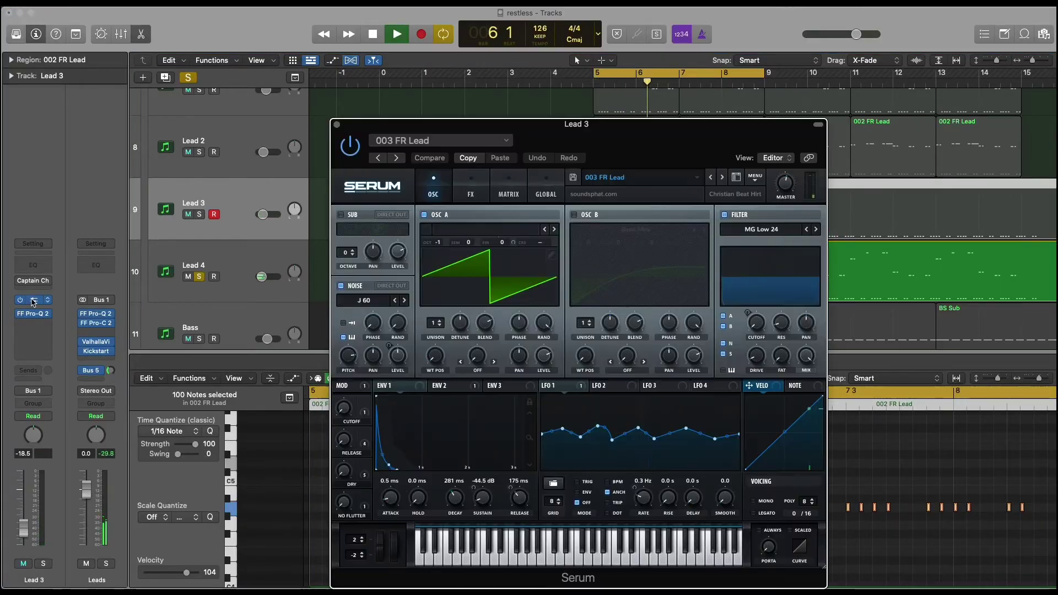
{"action": "left_click", "coordinate": [469, 185]}
{"action": "left_click", "coordinate": [345, 217]}
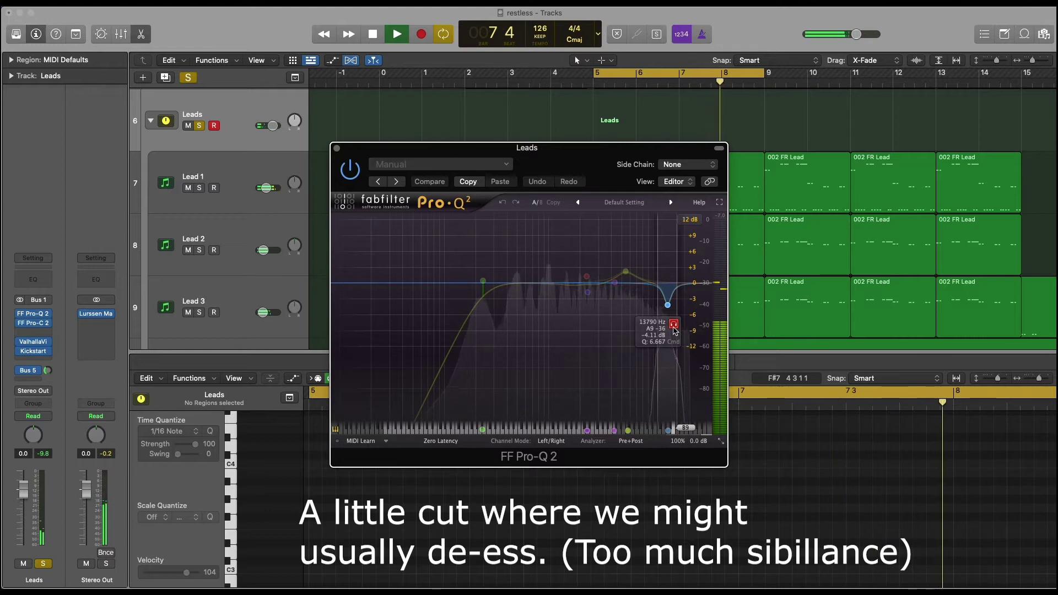
Audition the narrow high-frequency cut in the Leads Pro-Q 2 and check the knee setting in the Leads Pro-C 2 compressor
{"action": "left_click_drag", "start_coordinate": [674, 329], "coordinate": [674, 329]}
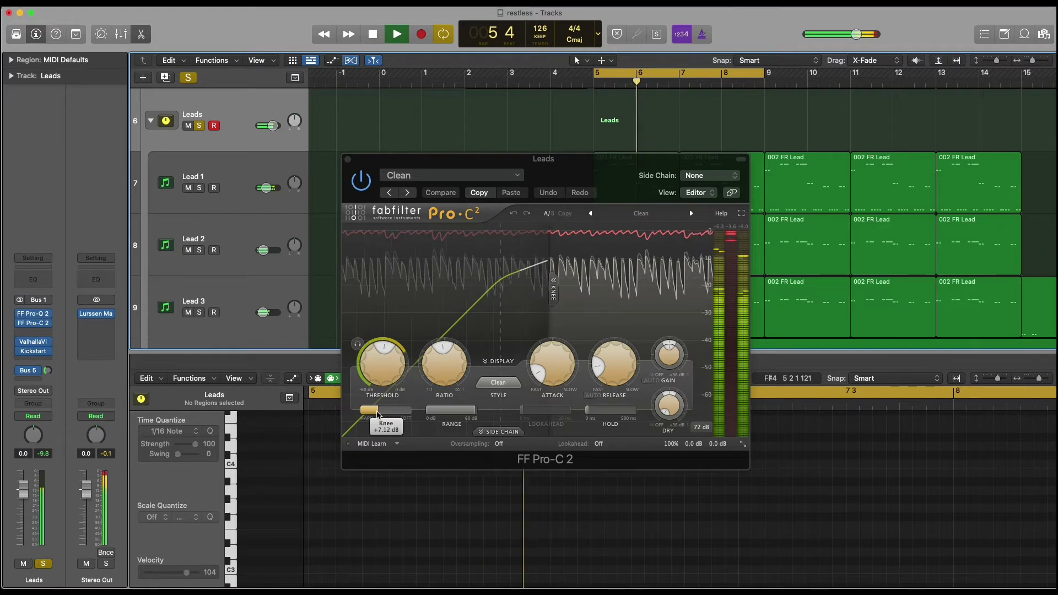
{"action": "mouse_move", "coordinate": [377, 414]}
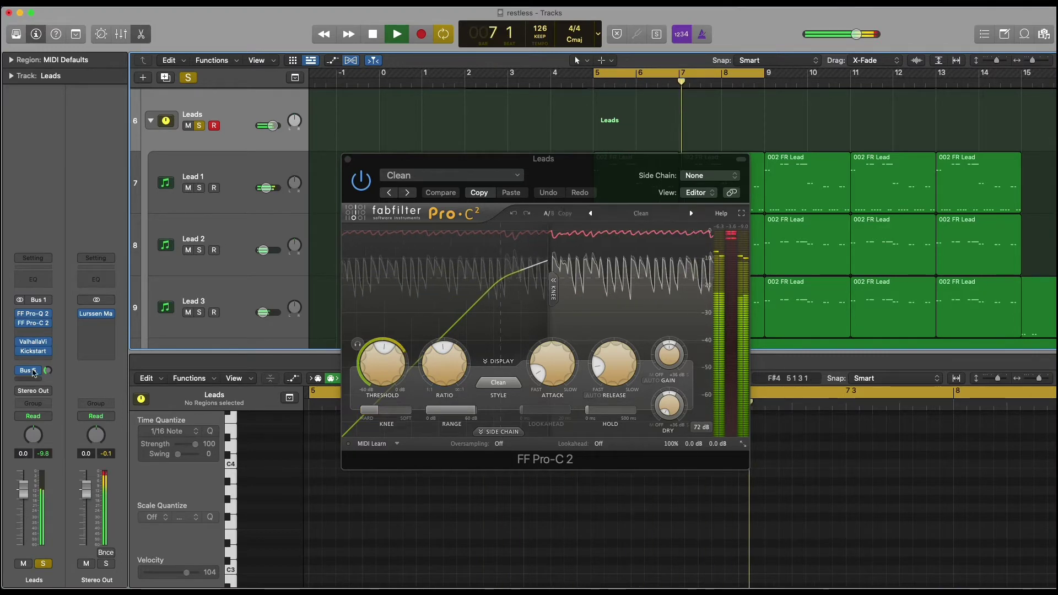
Review the ValhallaVintageVerb and Kickstart settings on the Leads stack and close the plug-in windows
{"action": "left_click", "coordinate": [37, 343]}
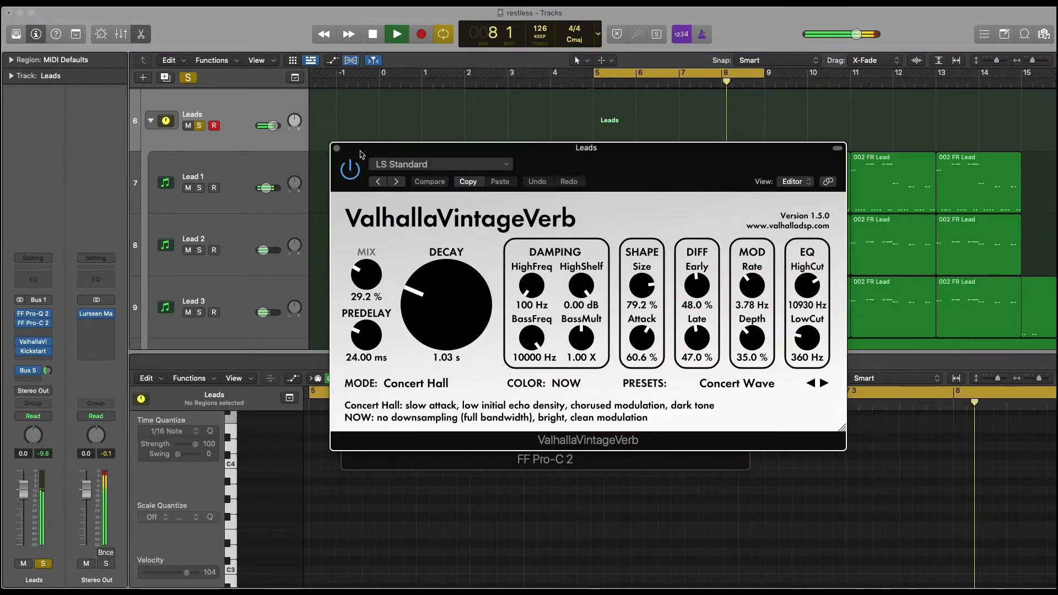
{"action": "mouse_move", "coordinate": [359, 381]}
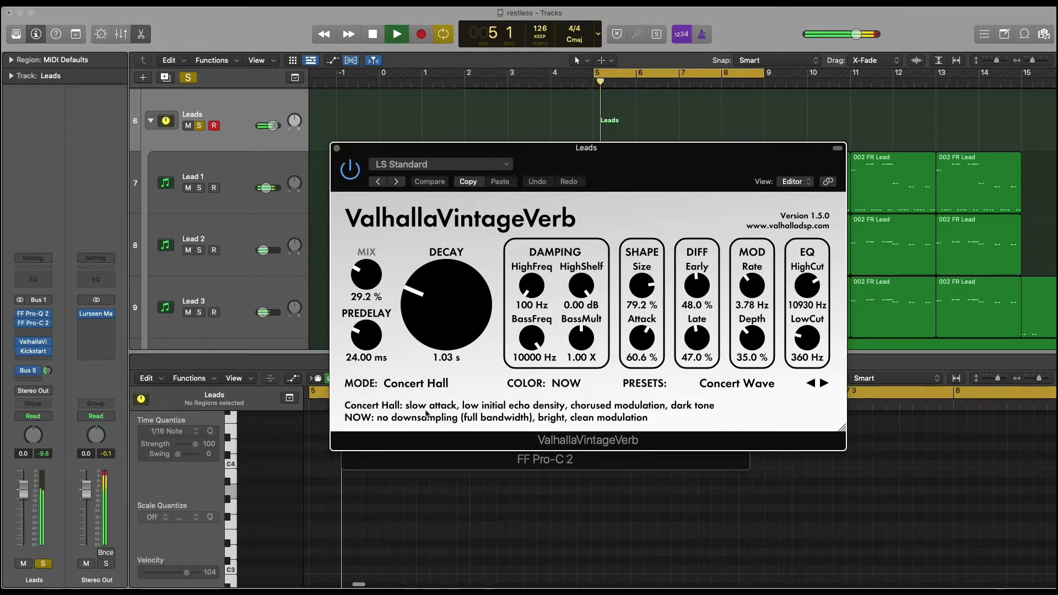
{"action": "left_click", "coordinate": [336, 150]}
{"action": "left_click", "coordinate": [344, 149]}
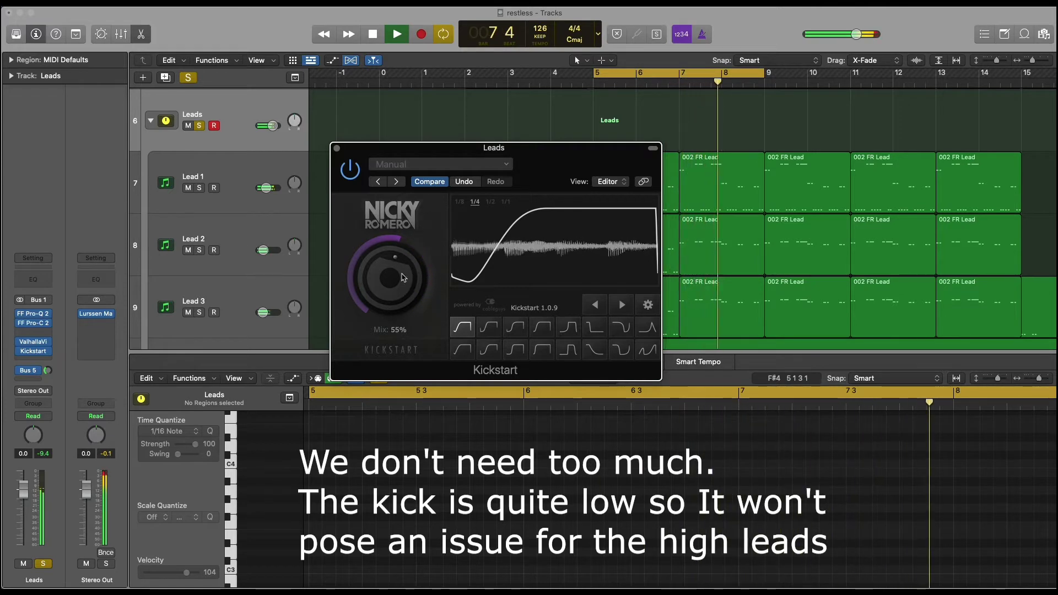
{"action": "left_click", "coordinate": [337, 148]}
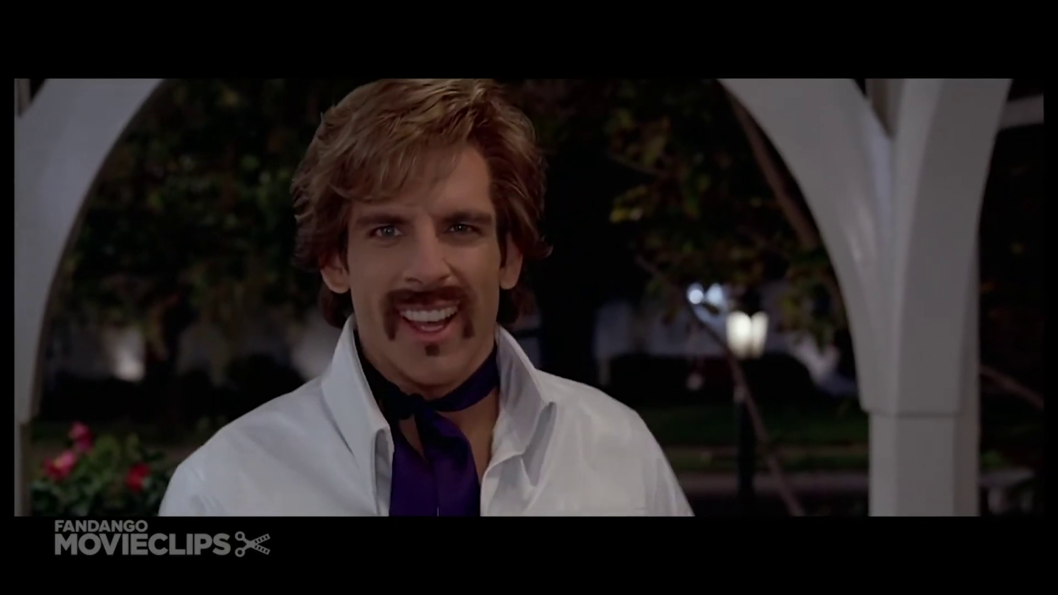
Open the Aux 3 channel's band-pass Pro-Q 2, play the parallel lead signal and solo Aux 3
{"action": "left_click", "coordinate": [96, 315]}
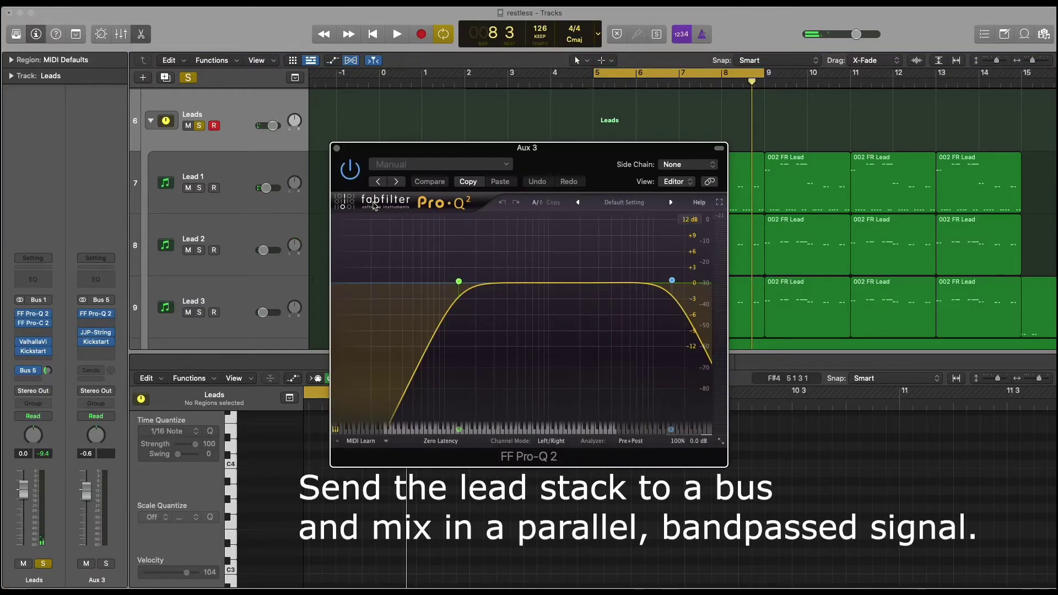
{"action": "key", "text": "space"}
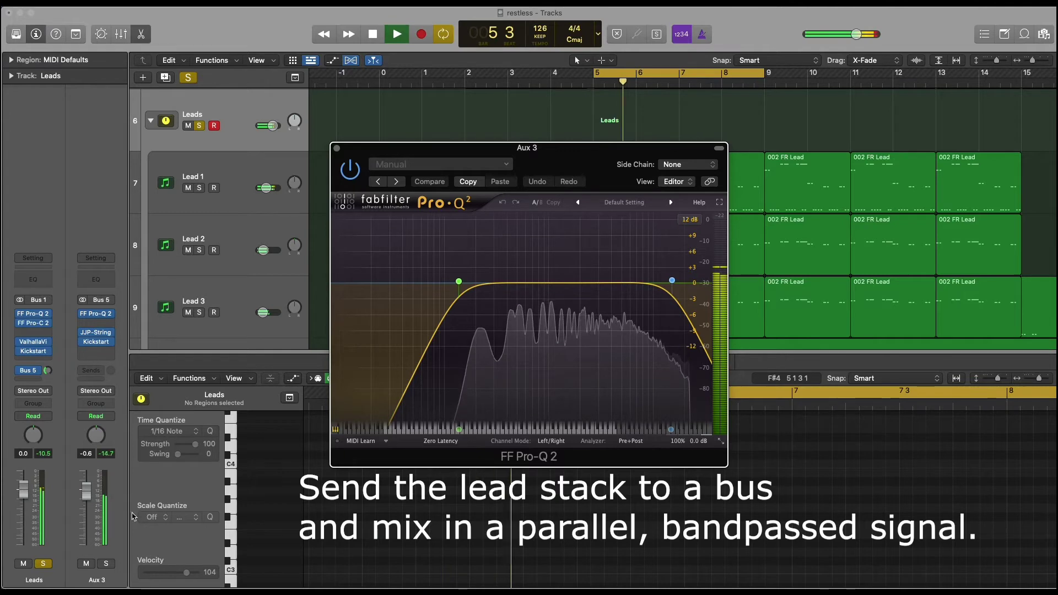
{"action": "left_click", "coordinate": [109, 563]}
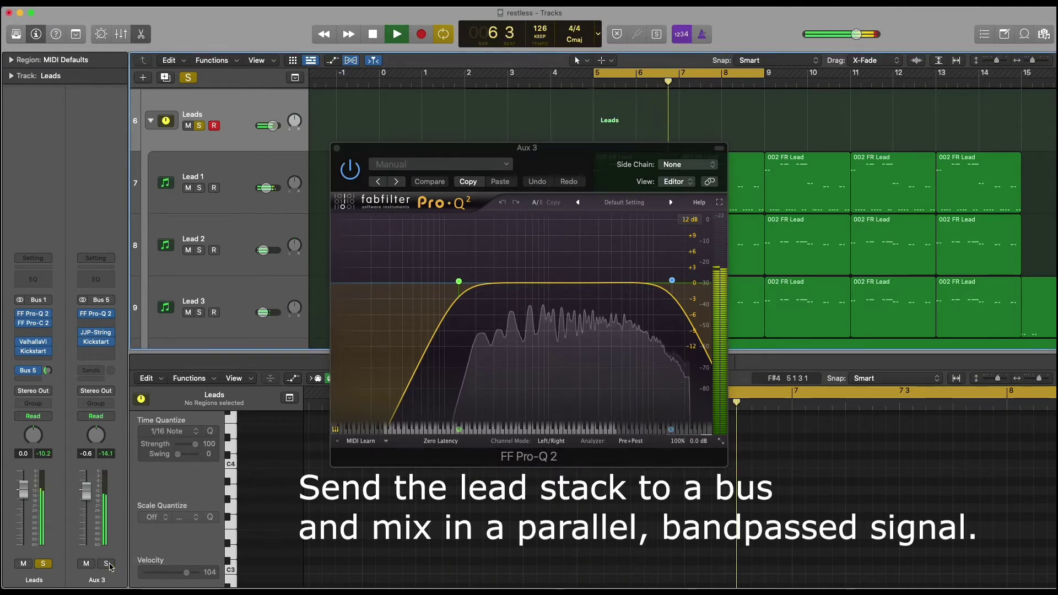
Review the JJP-Strings-Keys PIANO 3 settings and the Kickstart sidechain on the Aux 3 channel
{"action": "left_click", "coordinate": [96, 333]}
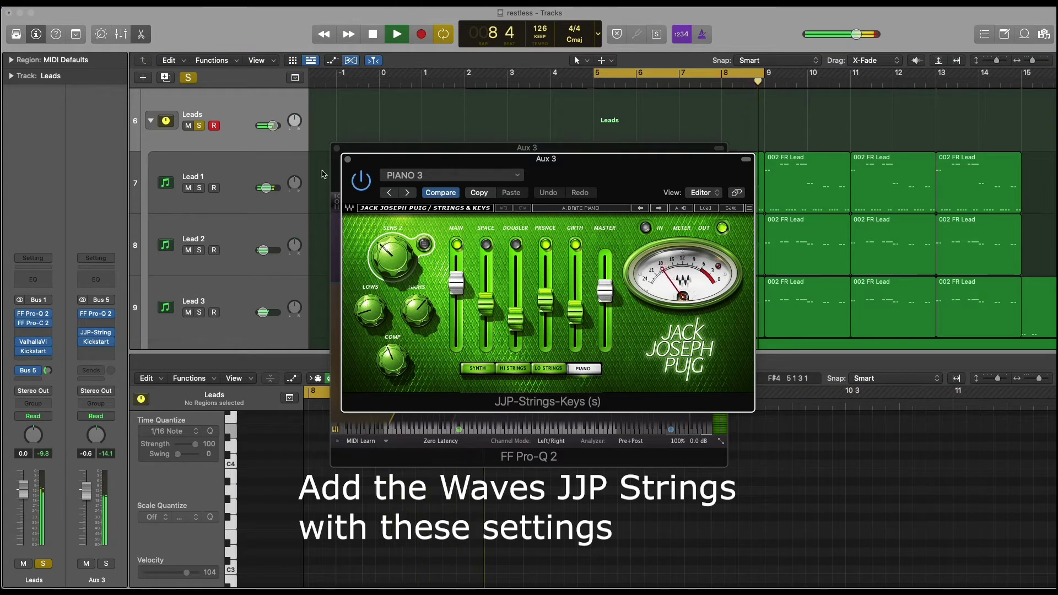
{"action": "left_click", "coordinate": [337, 148]}
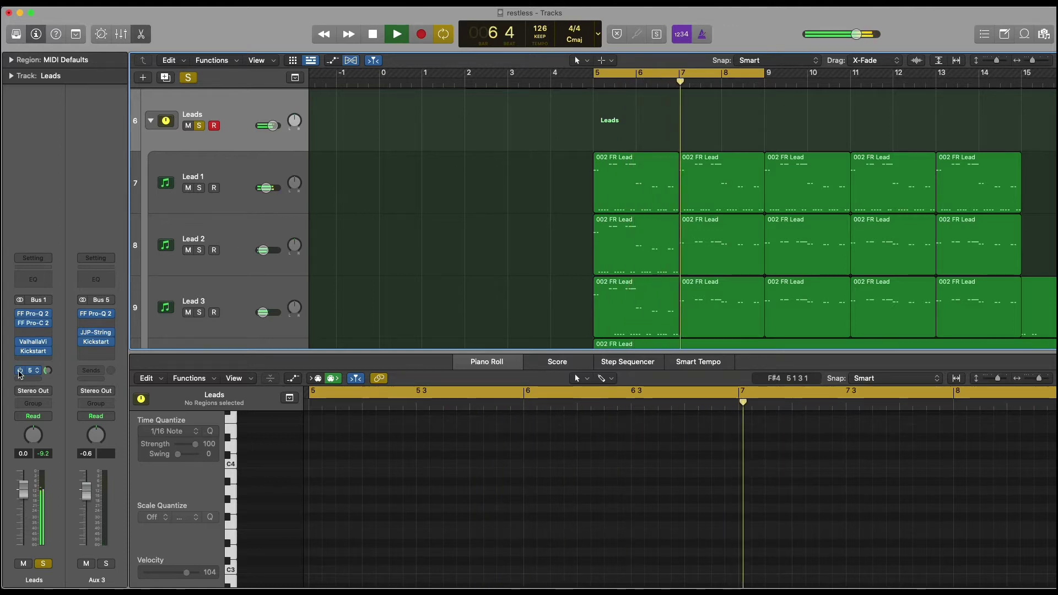
{"action": "left_click", "coordinate": [99, 333]}
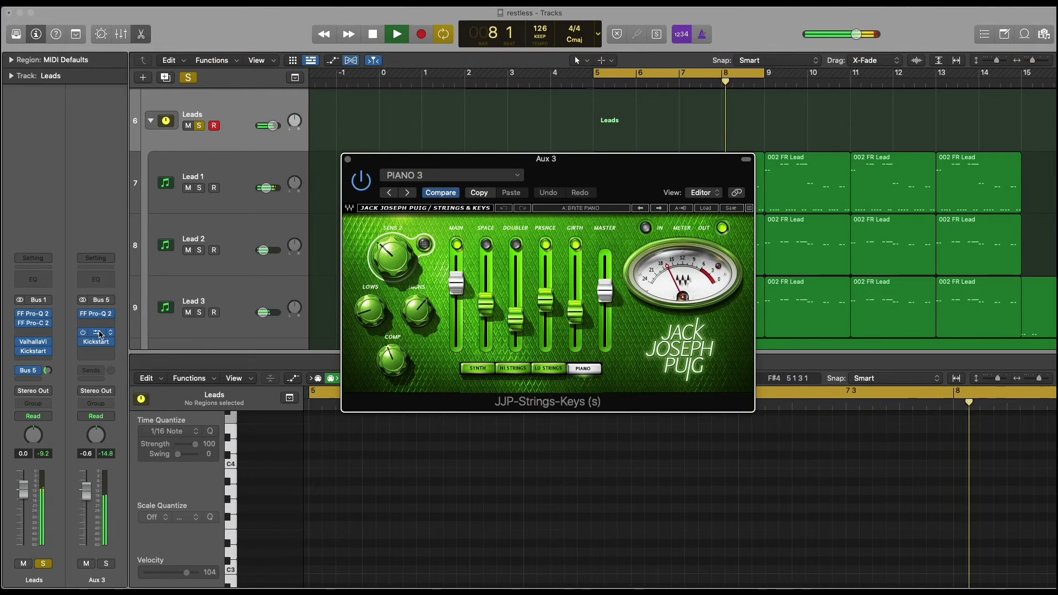
{"action": "left_click", "coordinate": [96, 342]}
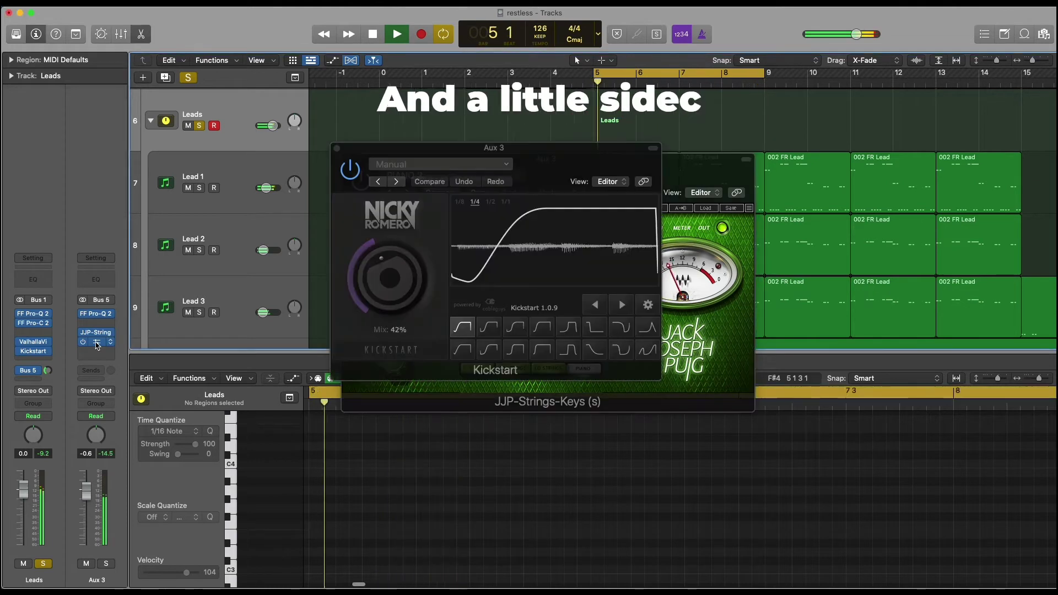
Examine the root-note pattern of the BS Sub region on the Bass track in the Piano Roll
{"action": "scroll", "coordinate": [370, 281], "scroll_direction": "up", "scroll_amount": 6}
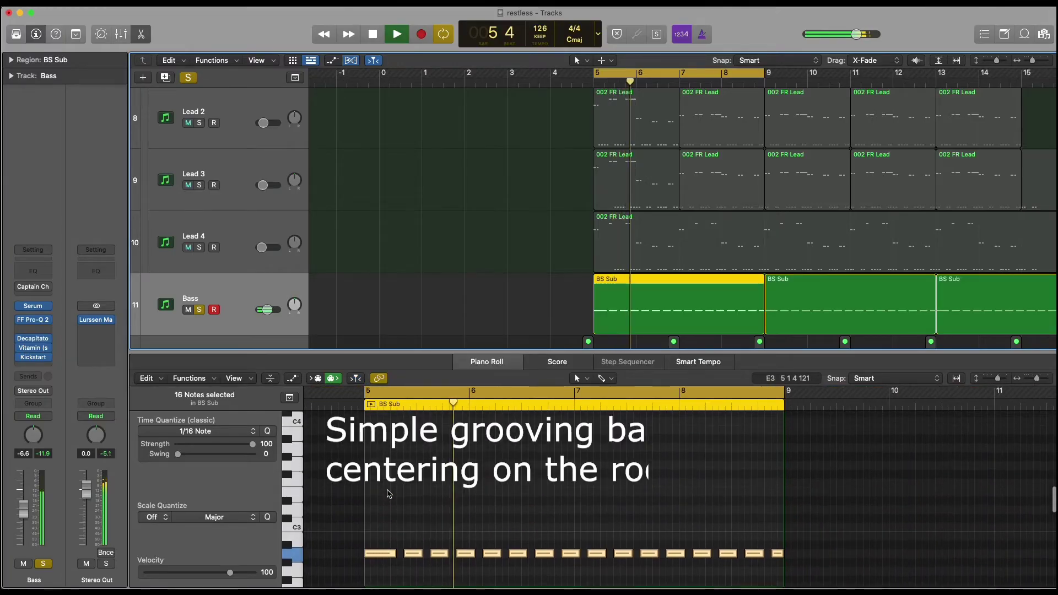
{"action": "scroll", "coordinate": [389, 492], "scroll_direction": "down", "scroll_amount": 3}
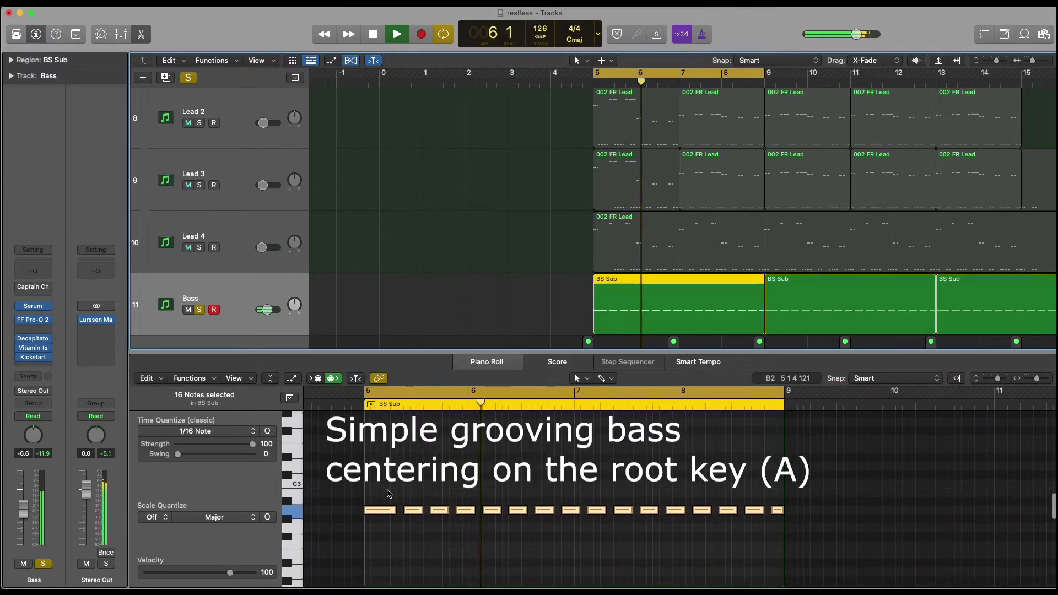
{"action": "key", "text": "space"}
Audition the Bass track with its low- and high-cut Pro-Q 2 open and inspect its Serum instrument
{"action": "left_click", "coordinate": [34, 321]}
{"action": "key", "text": "space"}
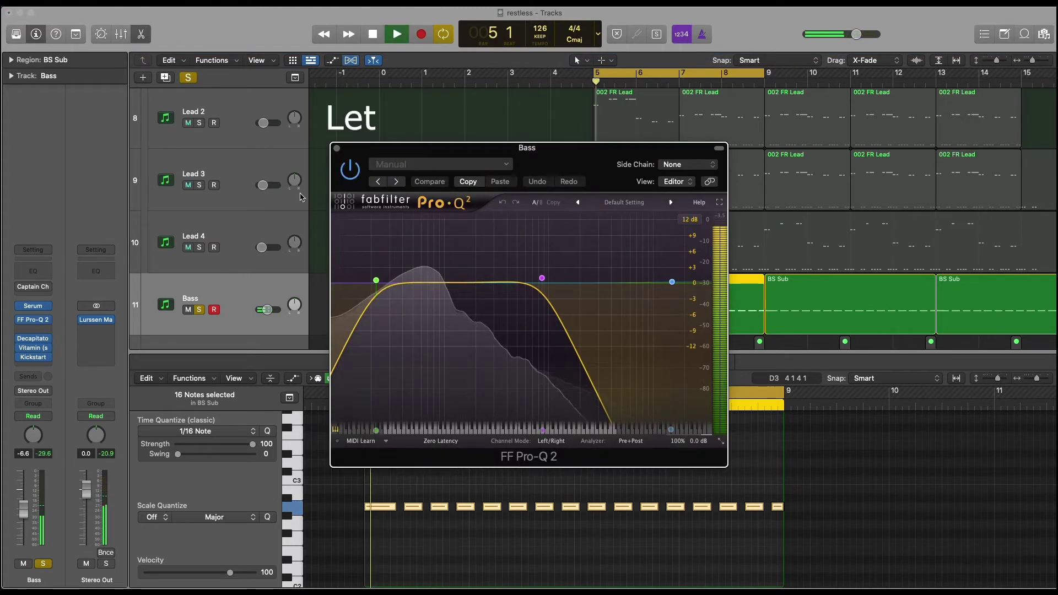
{"action": "key", "text": "space"}
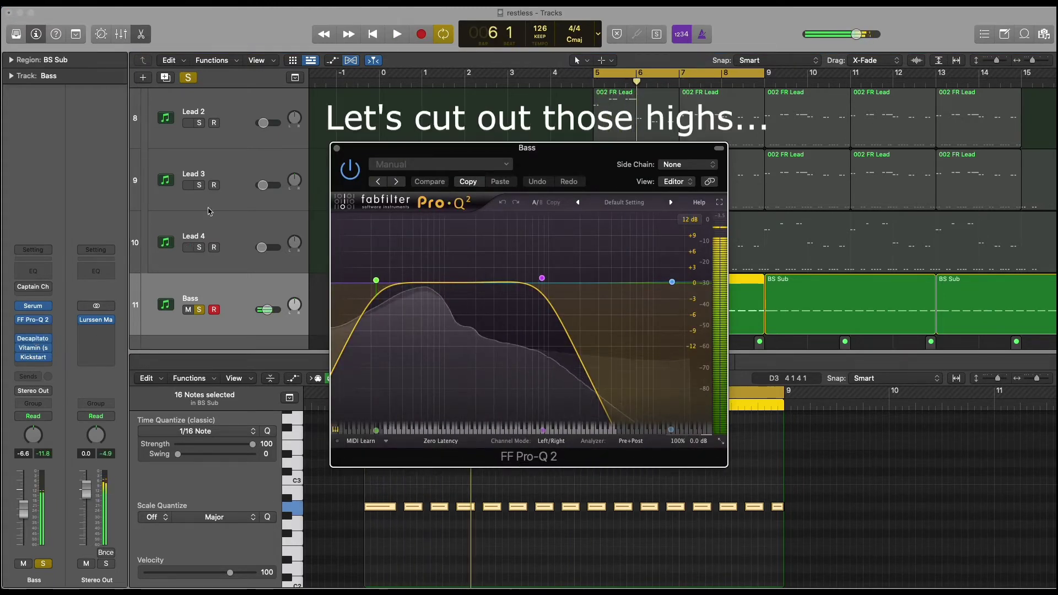
{"action": "left_click", "coordinate": [33, 319]}
{"action": "left_click", "coordinate": [35, 307]}
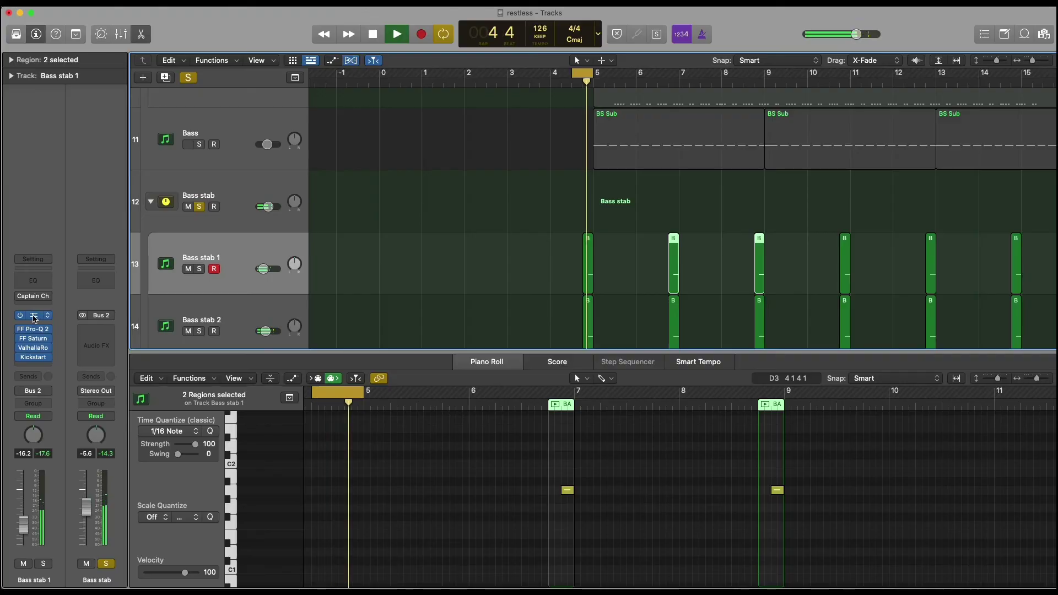
Review the Serum, Saturn, ValhallaRoom and Kickstart settings on Bass stab 1, closing the effect windows
{"action": "left_click", "coordinate": [34, 316]}
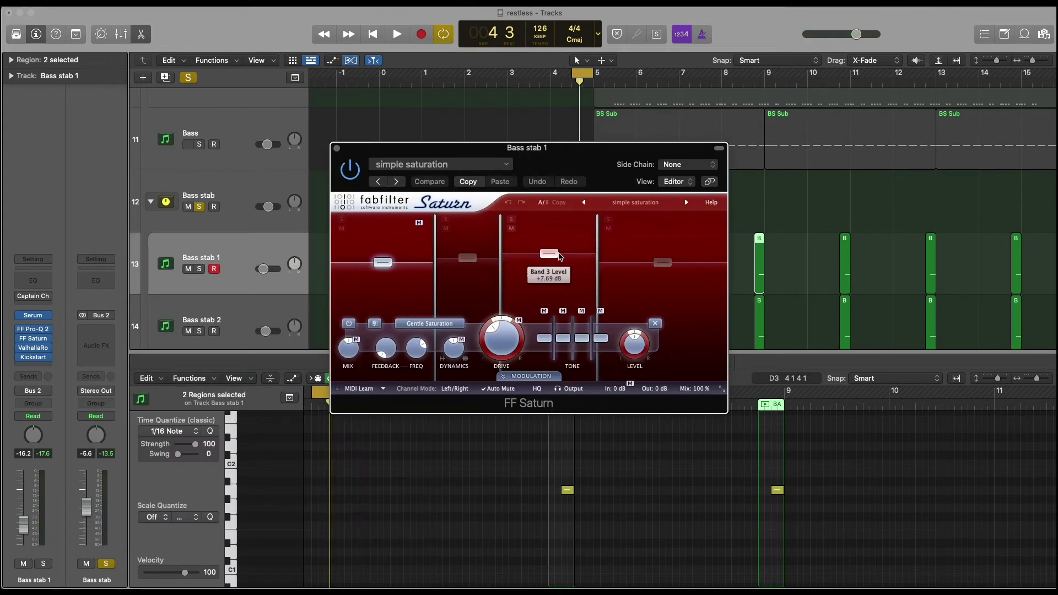
{"action": "left_click", "coordinate": [337, 148]}
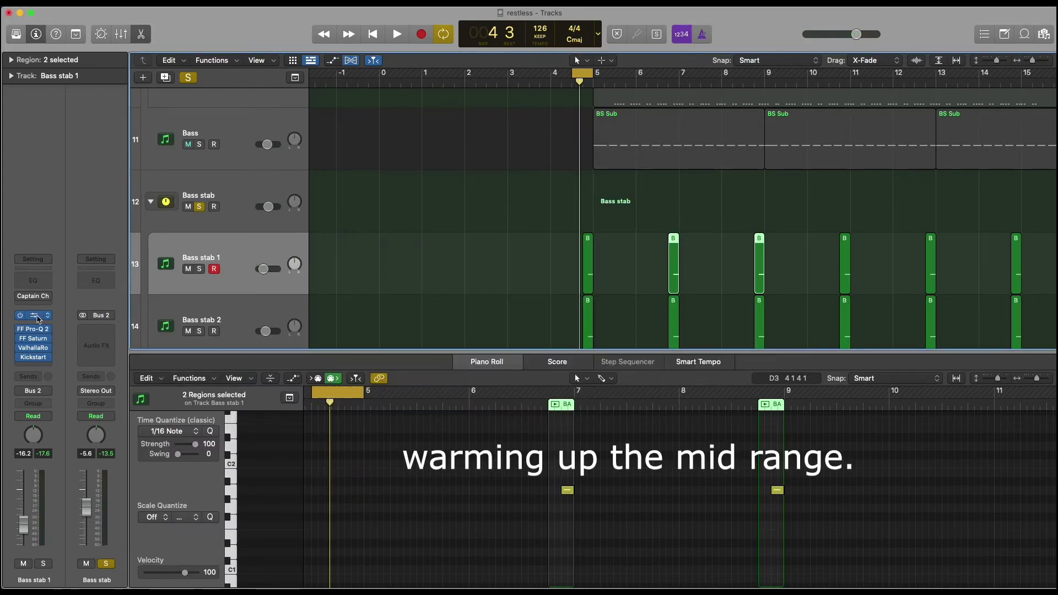
{"action": "left_click", "coordinate": [38, 350]}
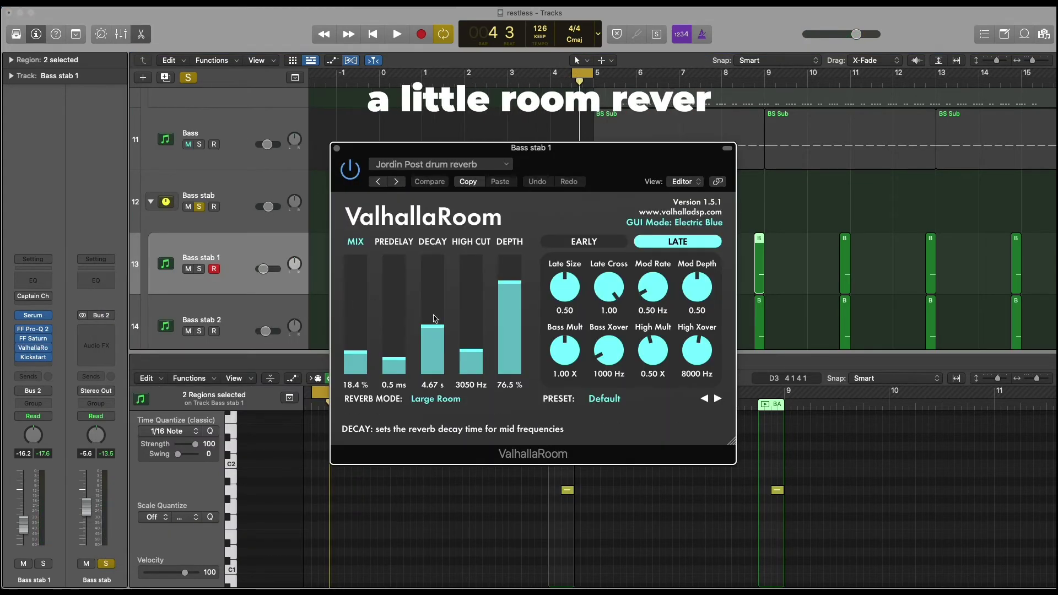
{"action": "left_click", "coordinate": [336, 148]}
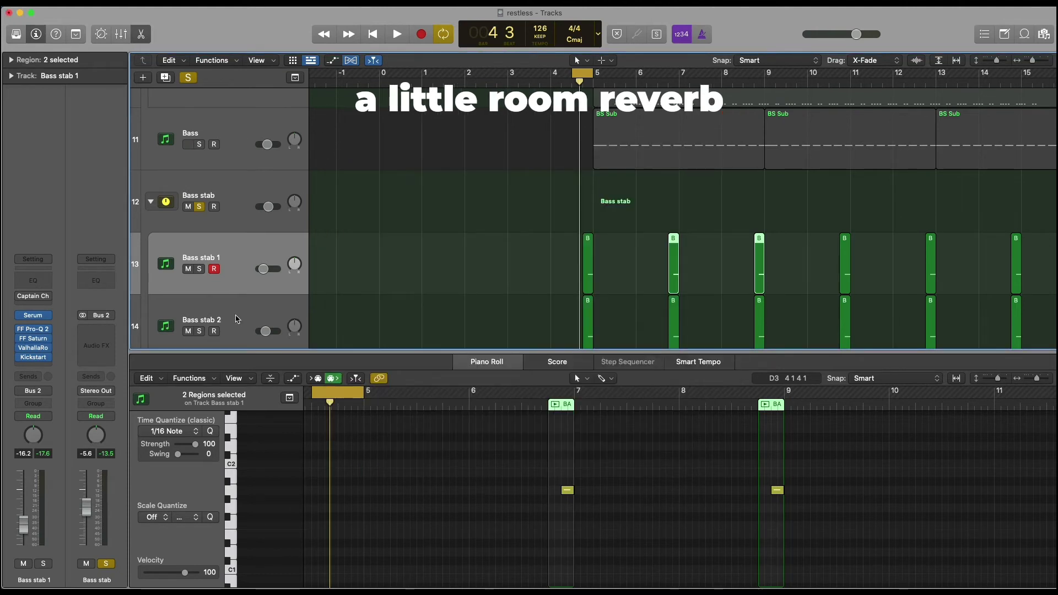
{"action": "left_click", "coordinate": [33, 356]}
{"action": "left_click", "coordinate": [337, 148]}
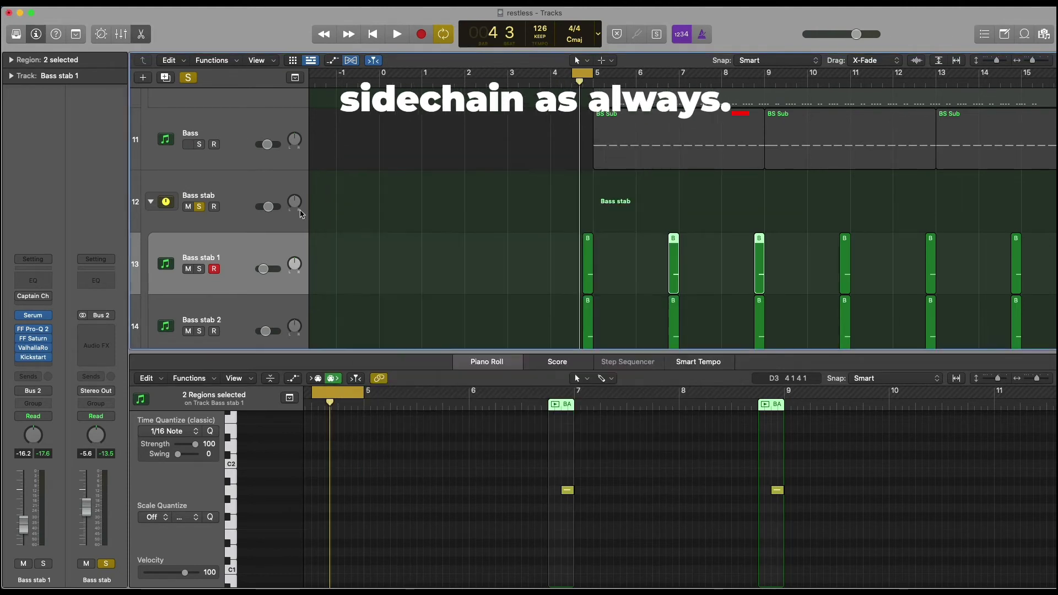
Open the Sylenth1 instrument on Bass stab 2 and solo the track to audition it
{"action": "key", "text": "Down"}
{"action": "left_click", "coordinate": [34, 317]}
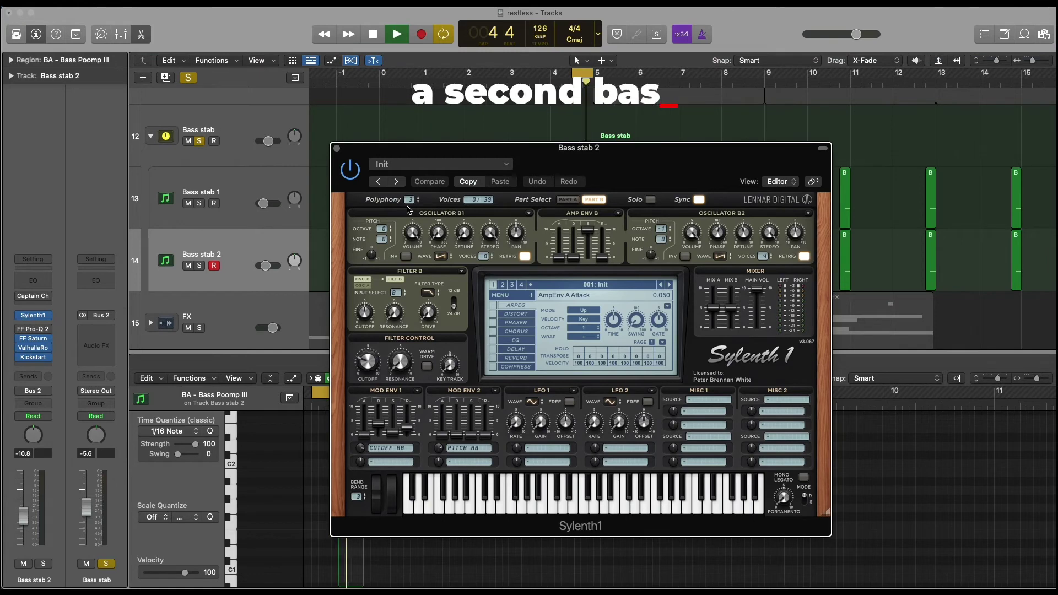
{"action": "left_click", "coordinate": [199, 266]}
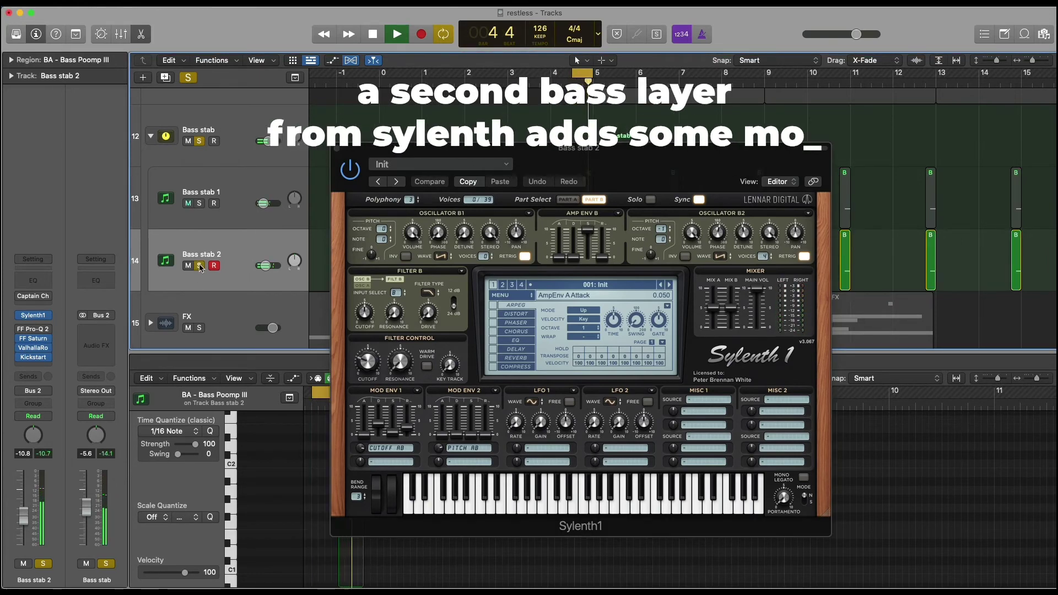
{"action": "key", "text": "space"}
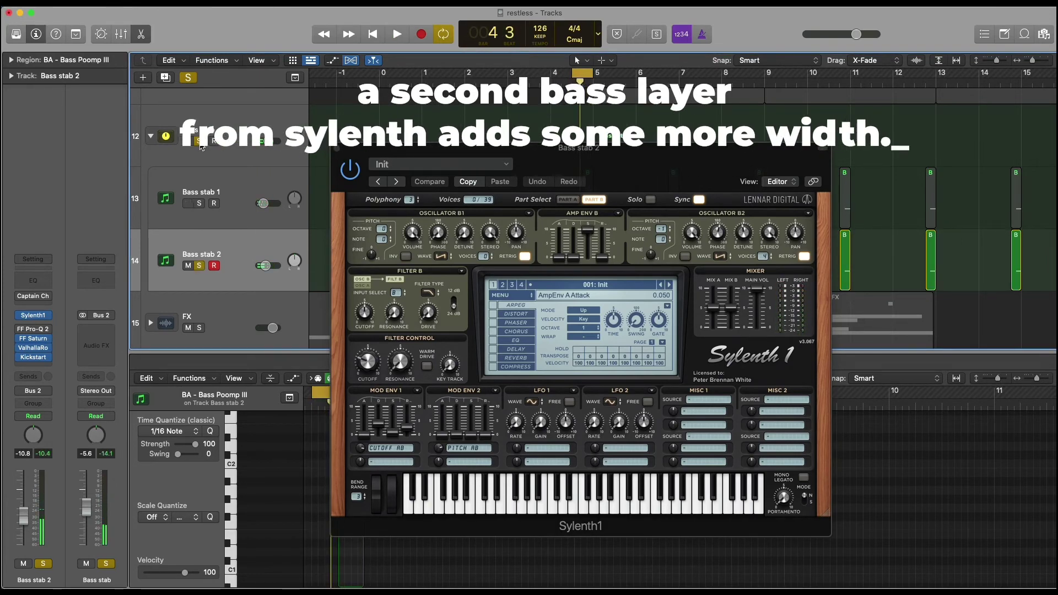
Check the Saturn, ValhallaRoom and Kickstart effects in Bass stab 2's signal chain
{"action": "left_click", "coordinate": [33, 339]}
{"action": "left_click", "coordinate": [33, 348]}
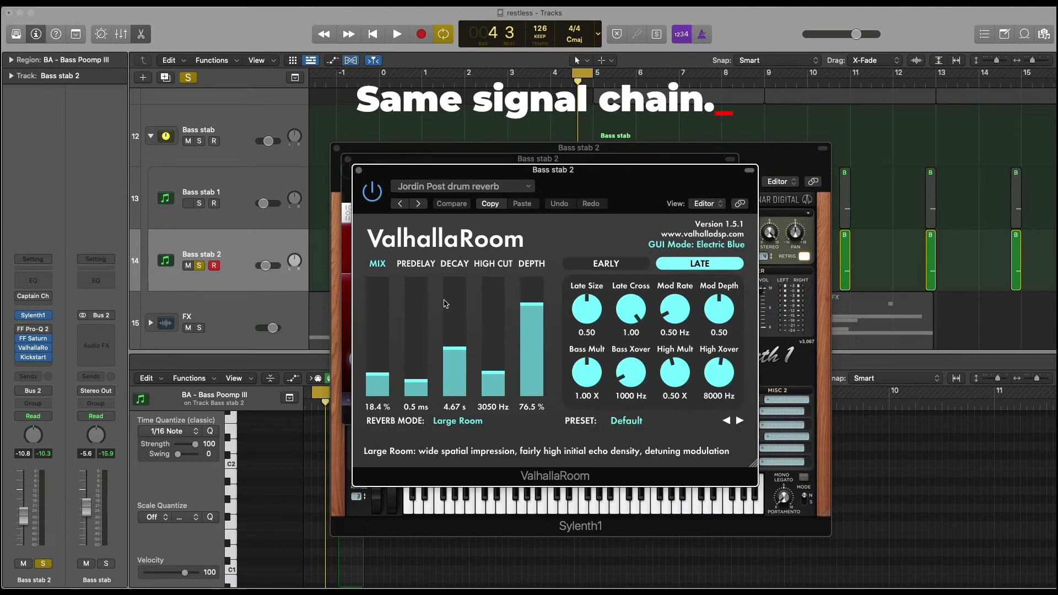
{"action": "left_click", "coordinate": [33, 357]}
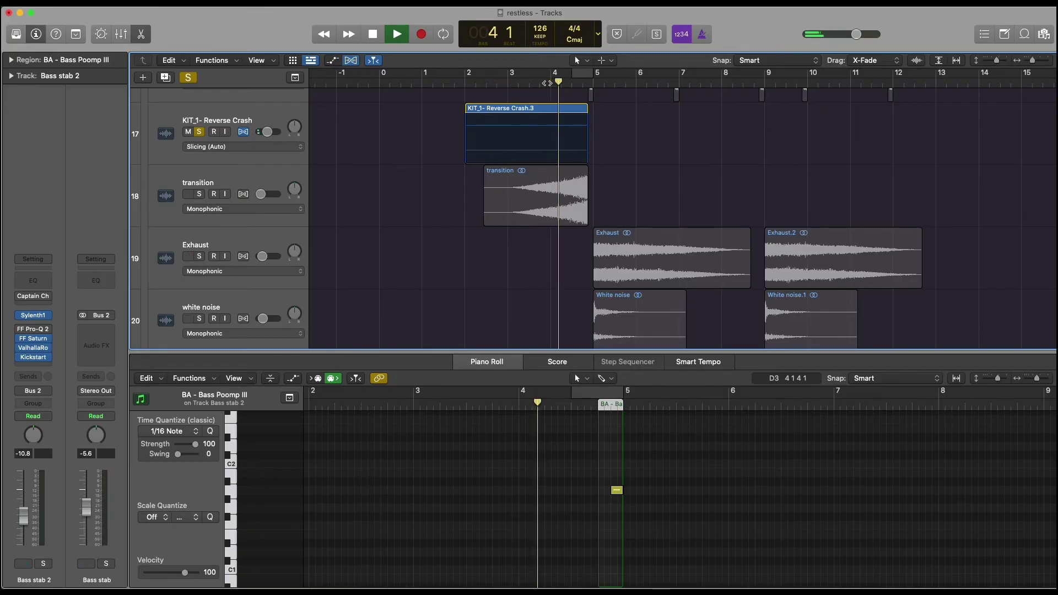
Solo the transition riser alongside the KIT_1 Reverse Crash during playback and select the transition track
{"action": "left_click", "coordinate": [199, 194]}
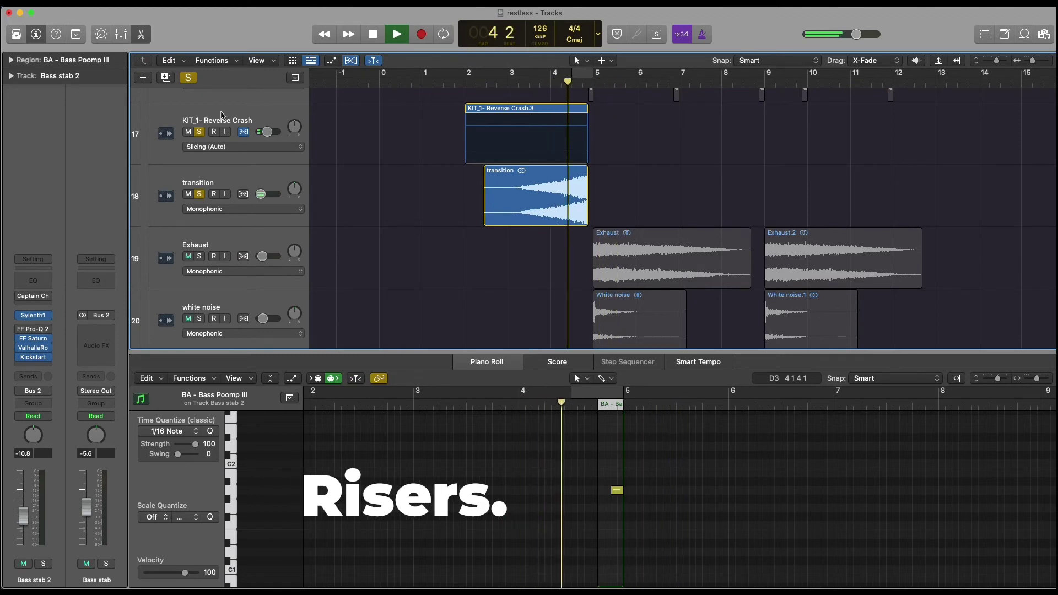
{"action": "left_click", "coordinate": [221, 114]}
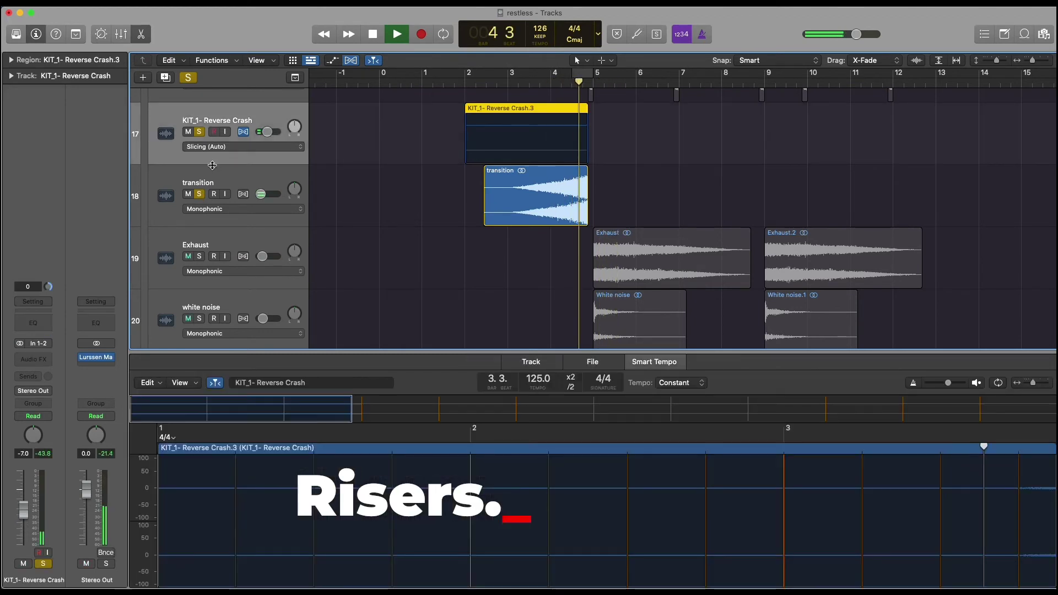
{"action": "key", "text": "Down"}
{"action": "key", "text": "Down"}
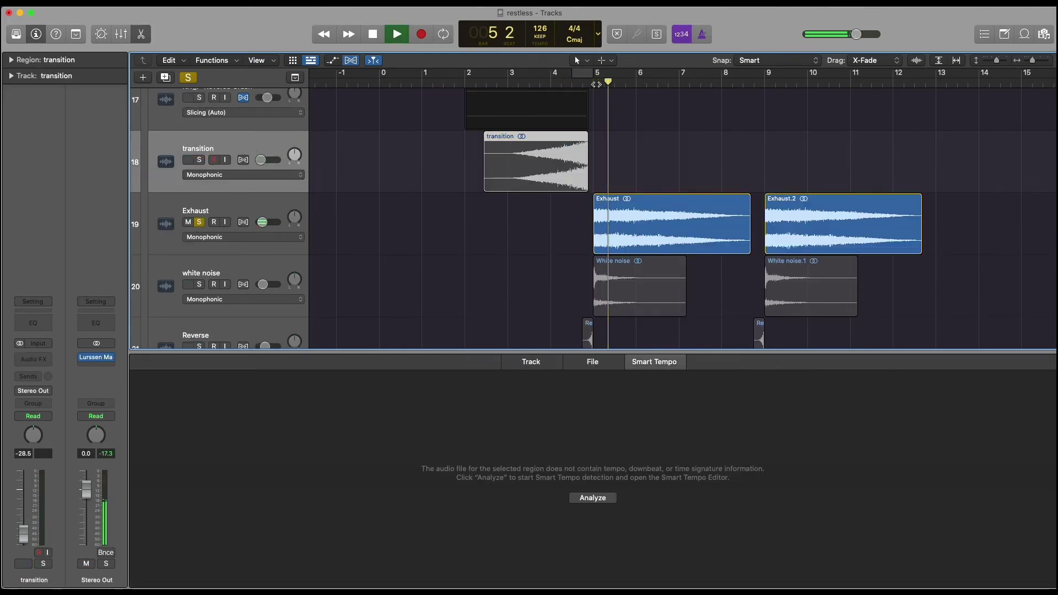
Solo the white noise track, remove the solo from Exhaust and play the white noise hit alone
{"action": "left_click", "coordinate": [199, 284]}
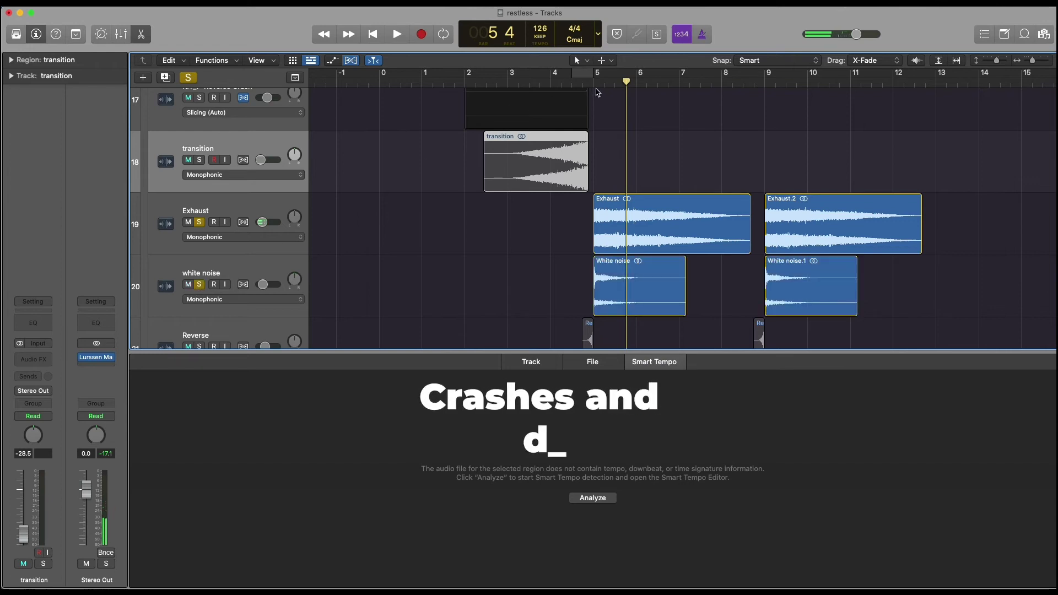
{"action": "left_click", "coordinate": [200, 222]}
{"action": "key", "text": "space"}
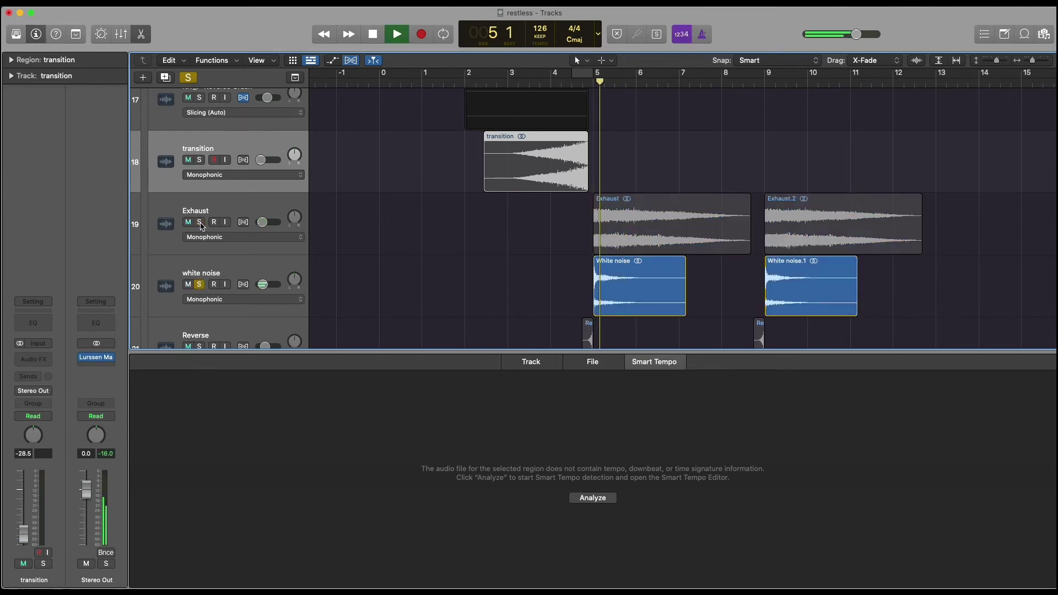
Examine the layered FX tracks from the reverse hits down to the cymbal reverse while they play soloed
{"action": "scroll", "coordinate": [201, 223], "scroll_direction": "down", "scroll_amount": 2}
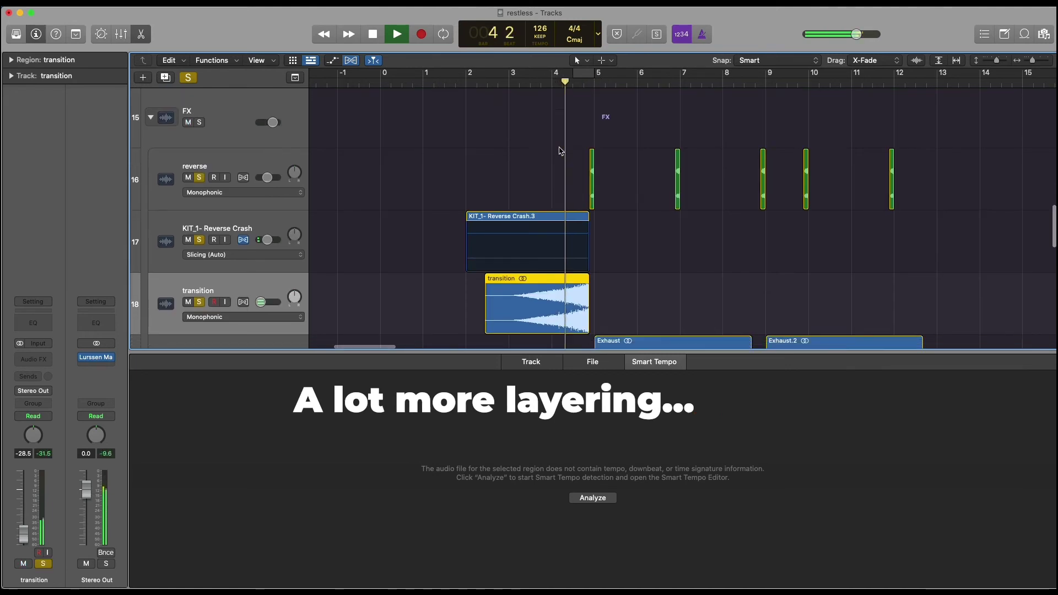
{"action": "scroll", "coordinate": [560, 150], "scroll_direction": "down", "scroll_amount": 8}
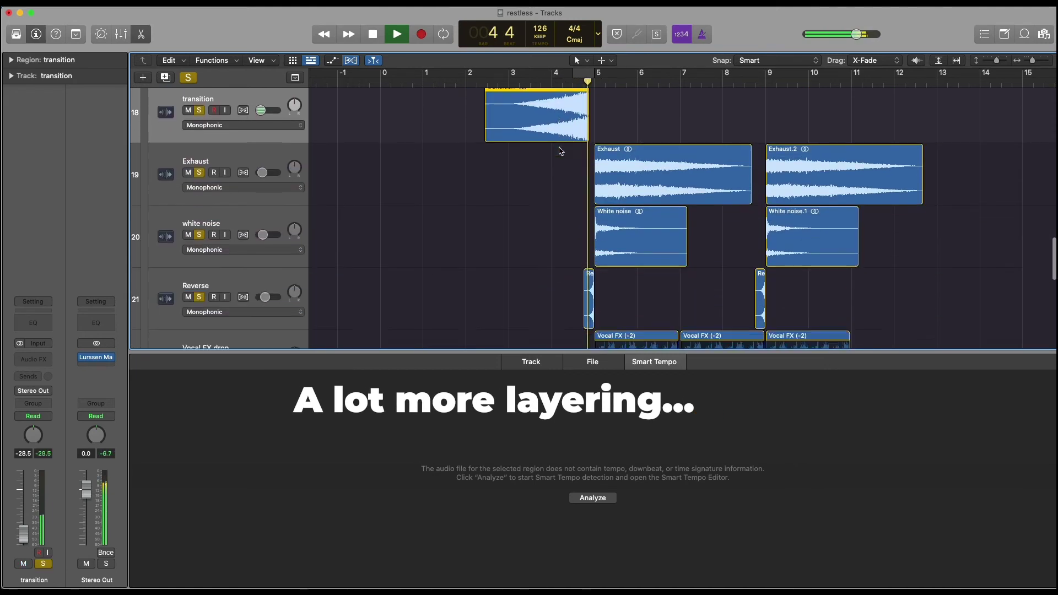
{"action": "scroll", "coordinate": [560, 150], "scroll_direction": "down", "scroll_amount": 6}
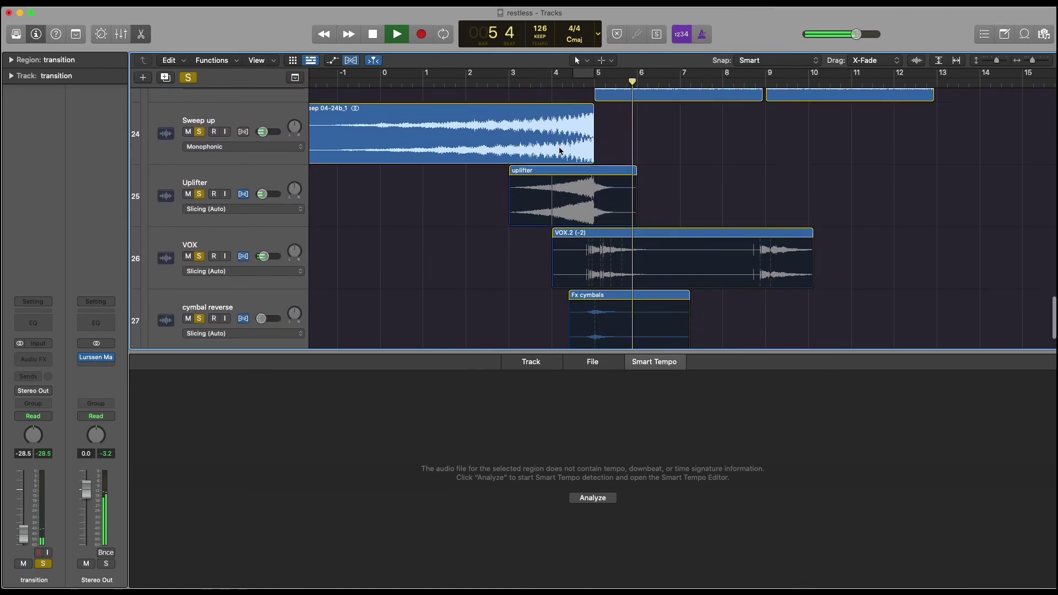
{"action": "scroll", "coordinate": [560, 151], "scroll_direction": "up", "scroll_amount": 8}
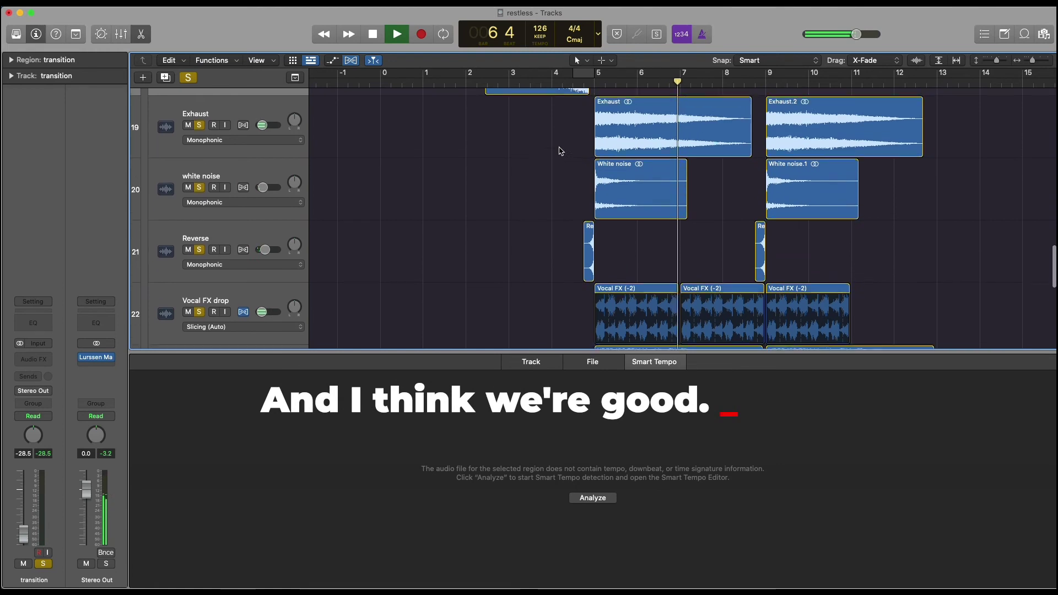
{"action": "scroll", "coordinate": [560, 150], "scroll_direction": "up", "scroll_amount": 1}
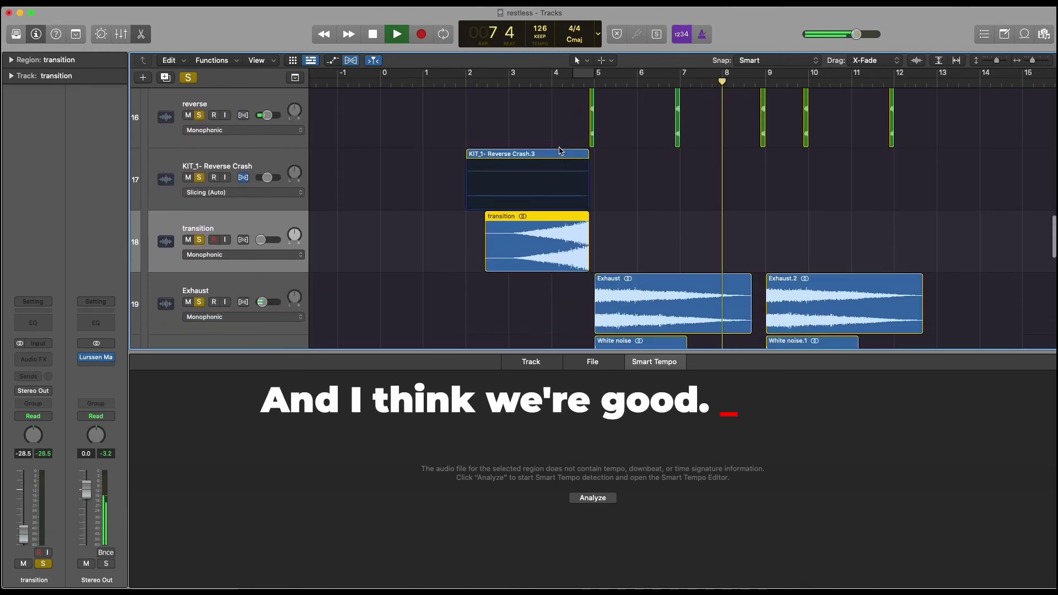